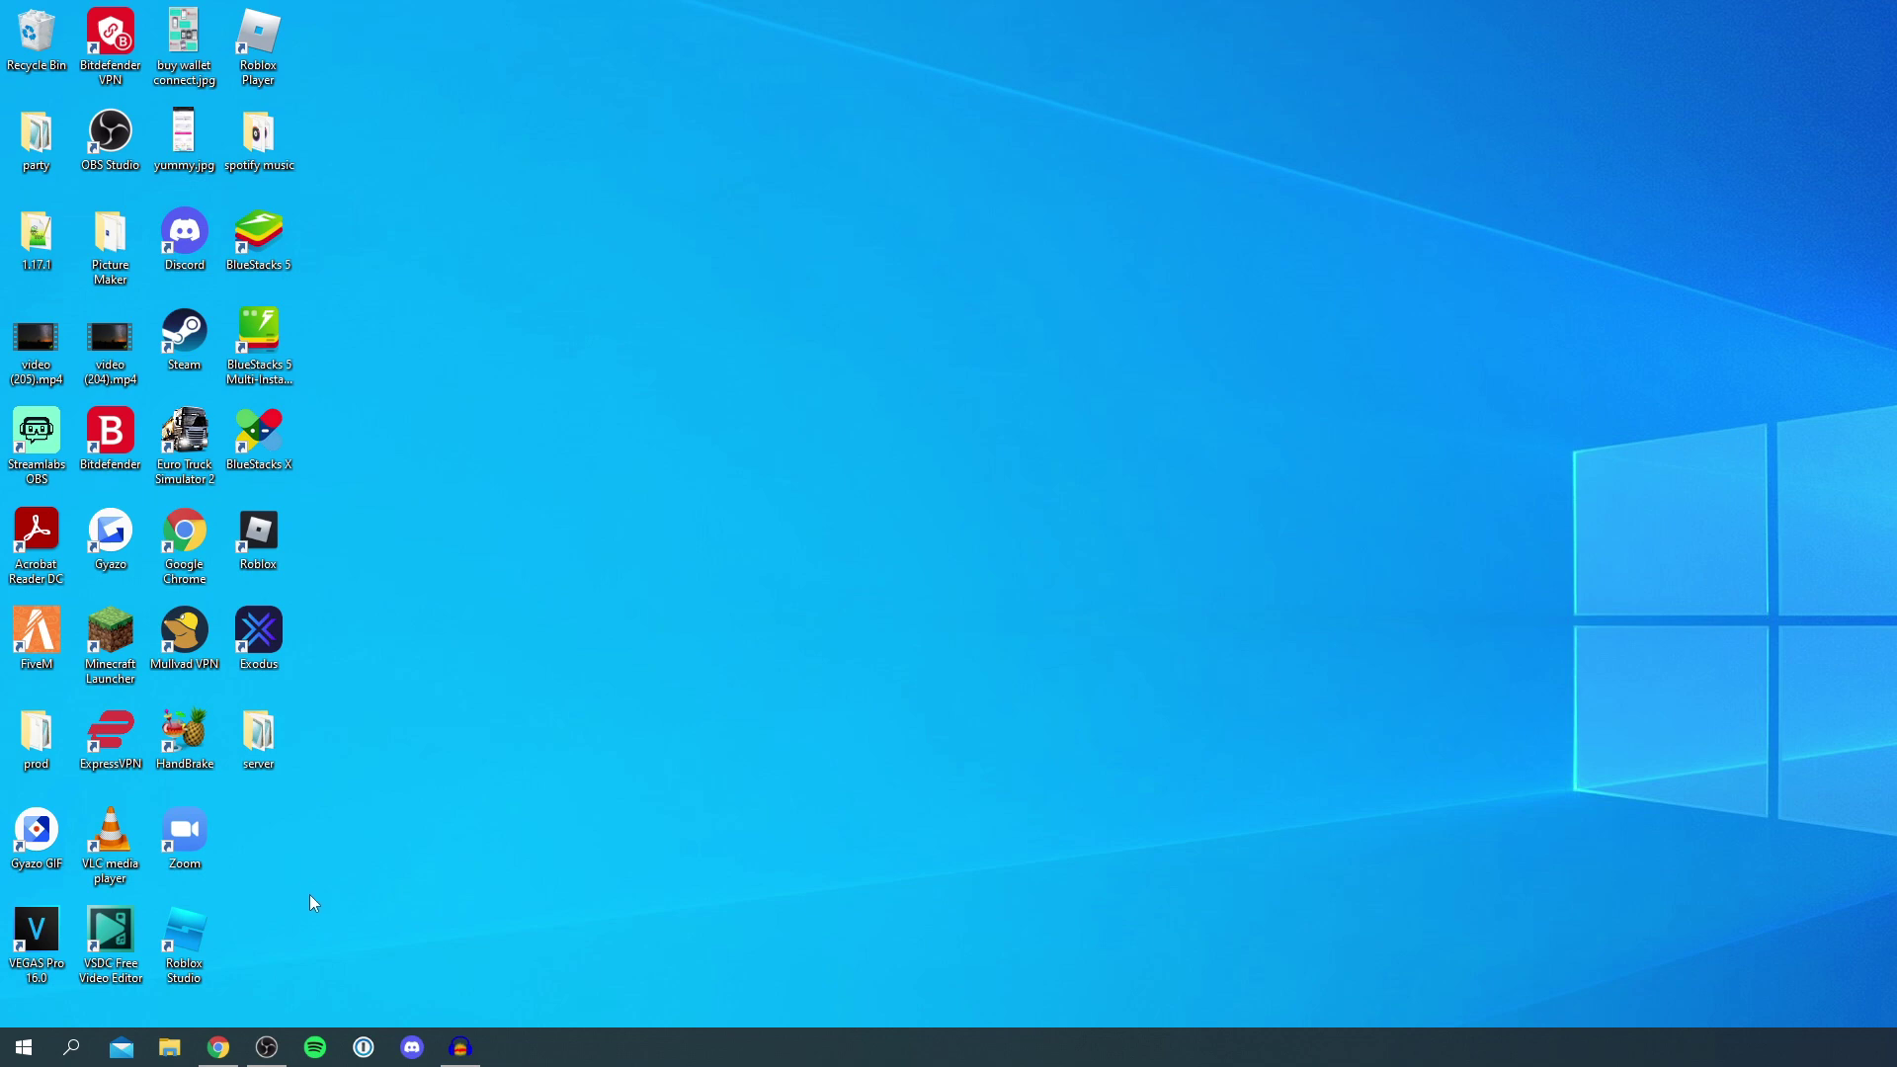
Step: Load tubebuddy.com/Tucker in Chrome and follow the free install link to the Web Store
click(218, 1048)
text(https://www.tubebuddy.com/Tucker)
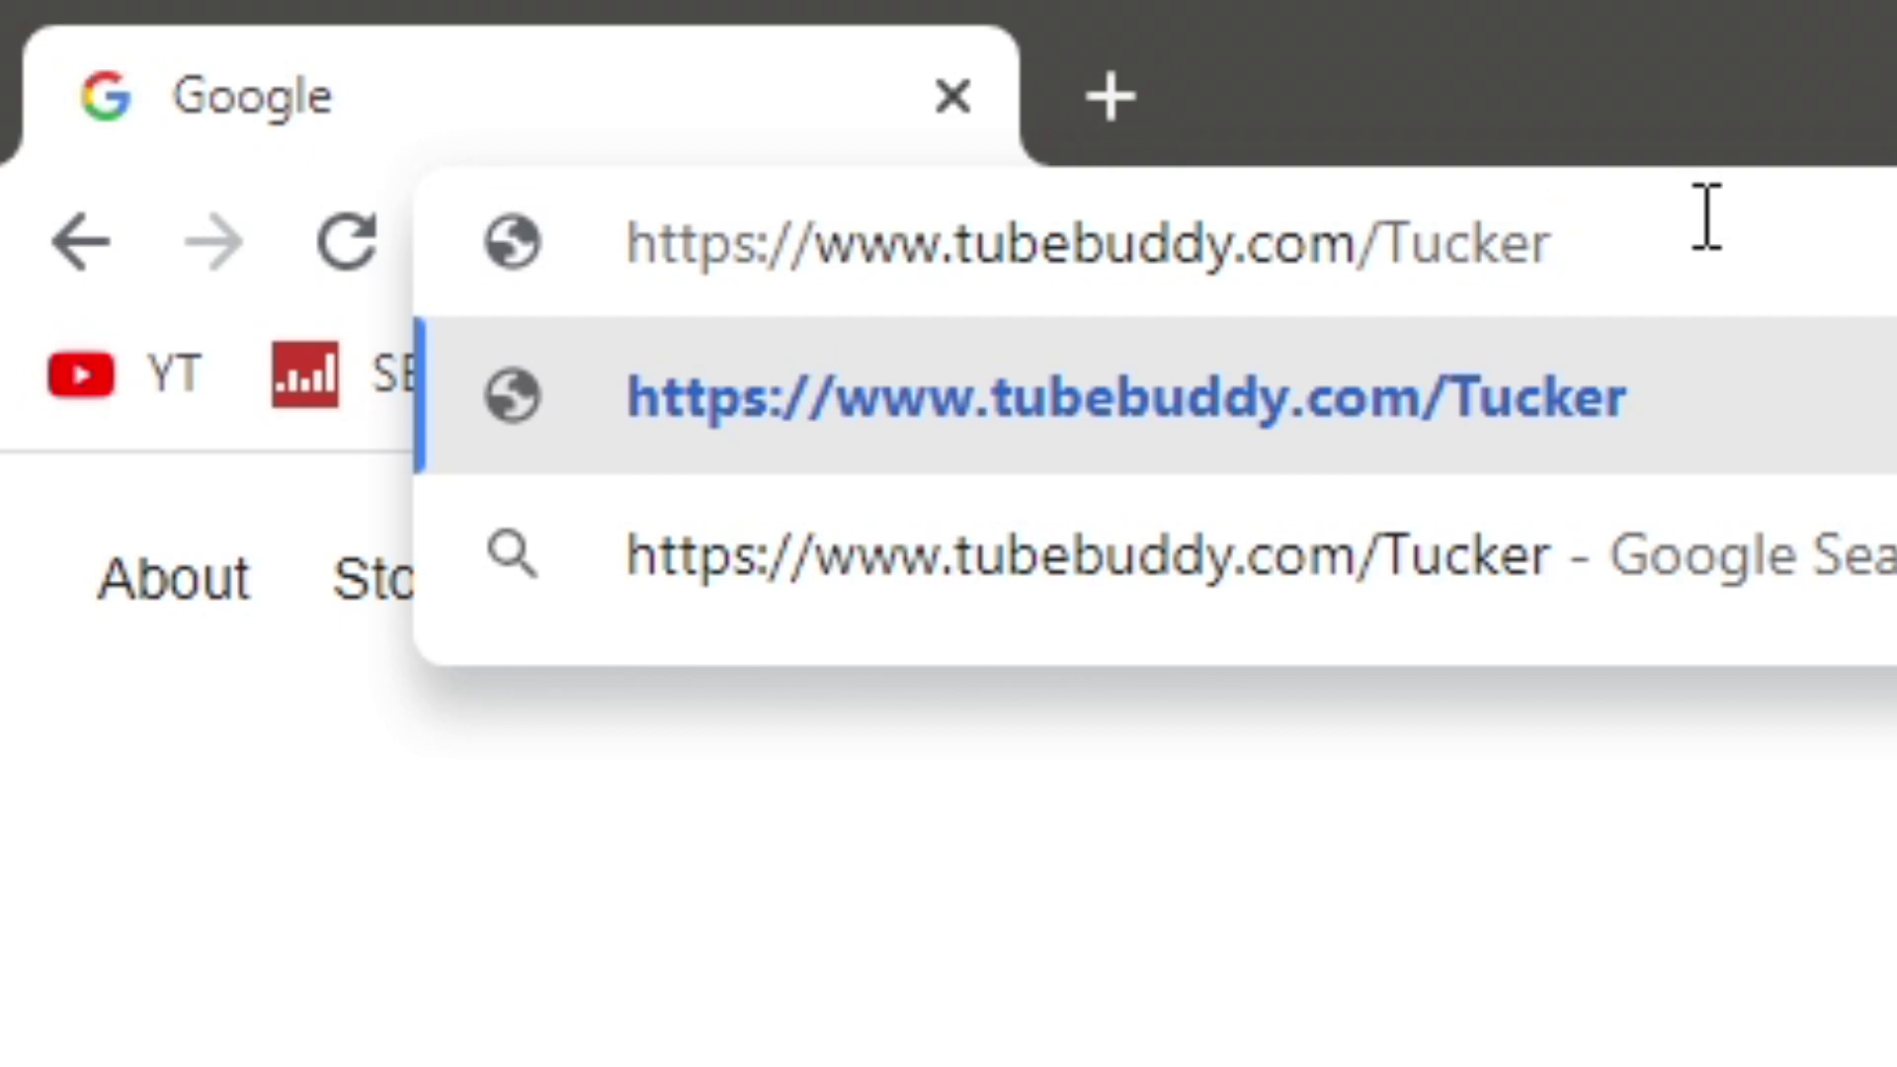
key(Return)
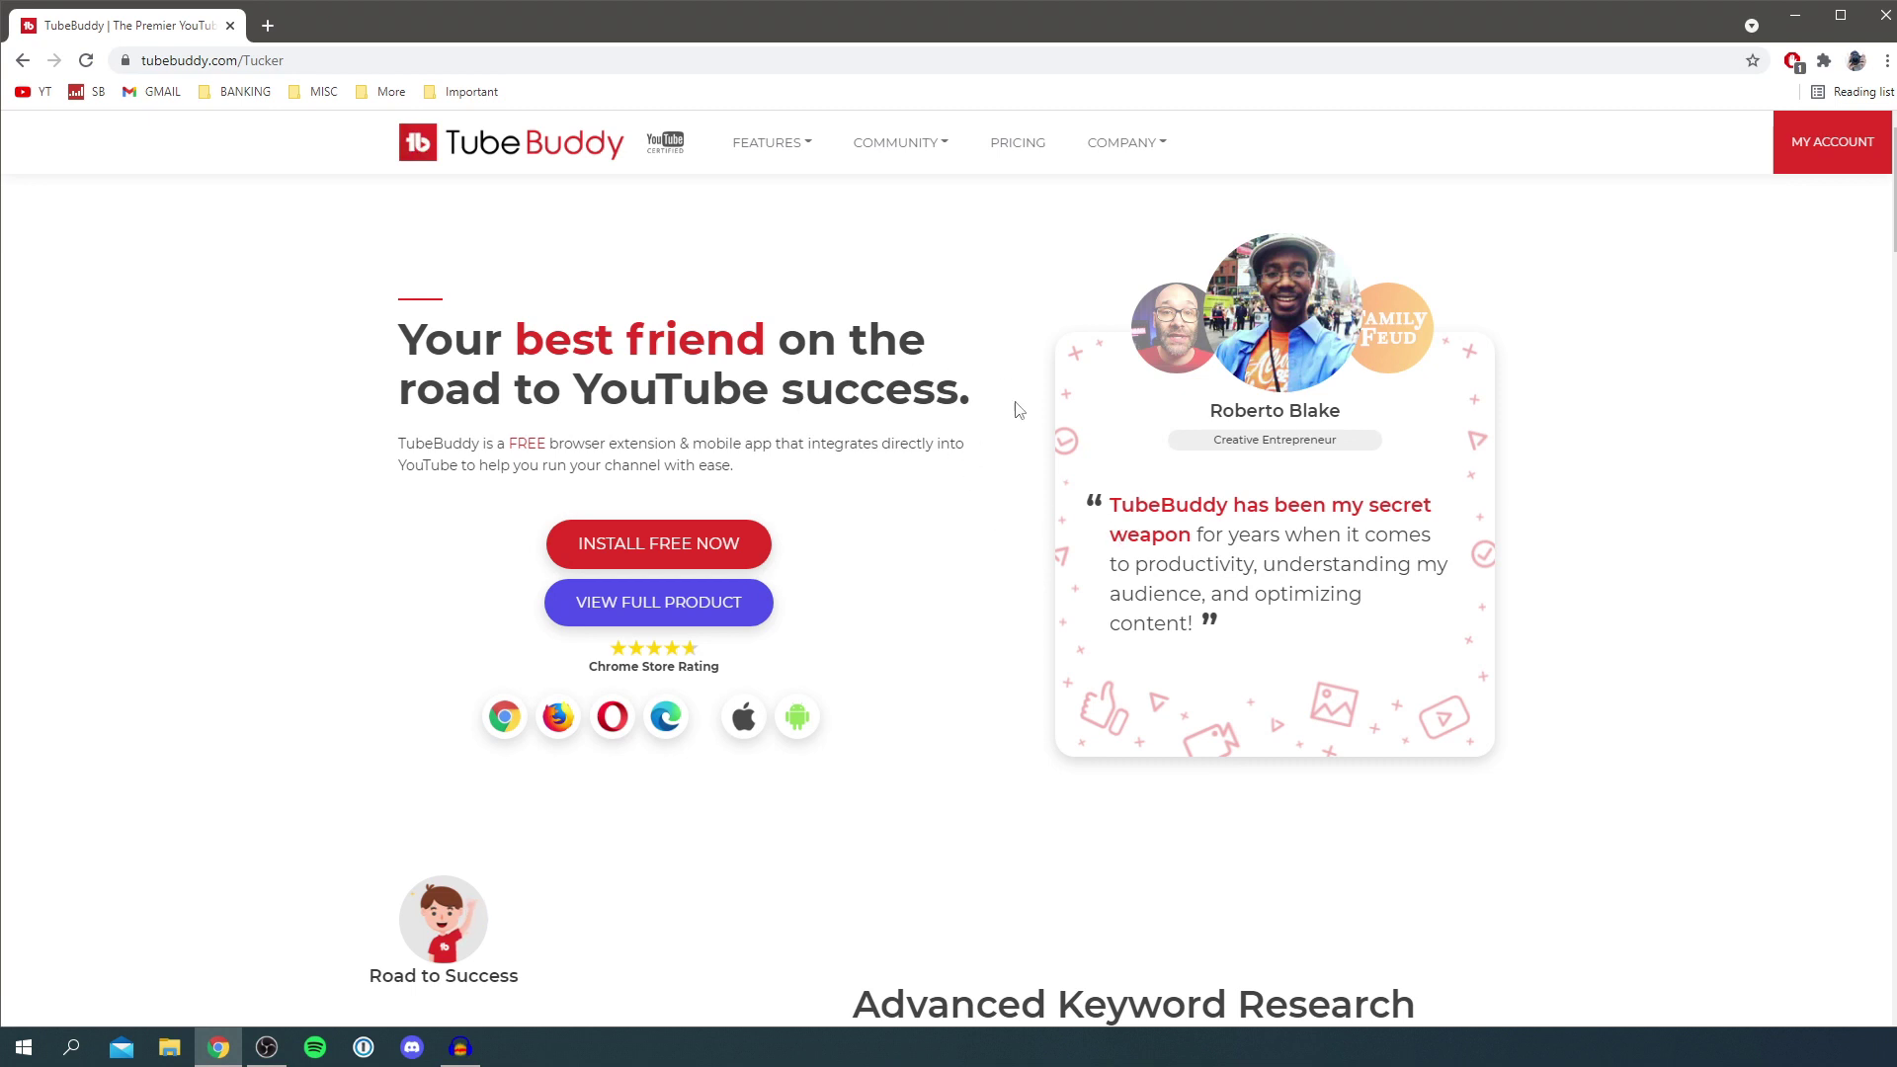
scroll(1017, 408, down, 2)
scroll(1020, 407, up, 2)
click(690, 545)
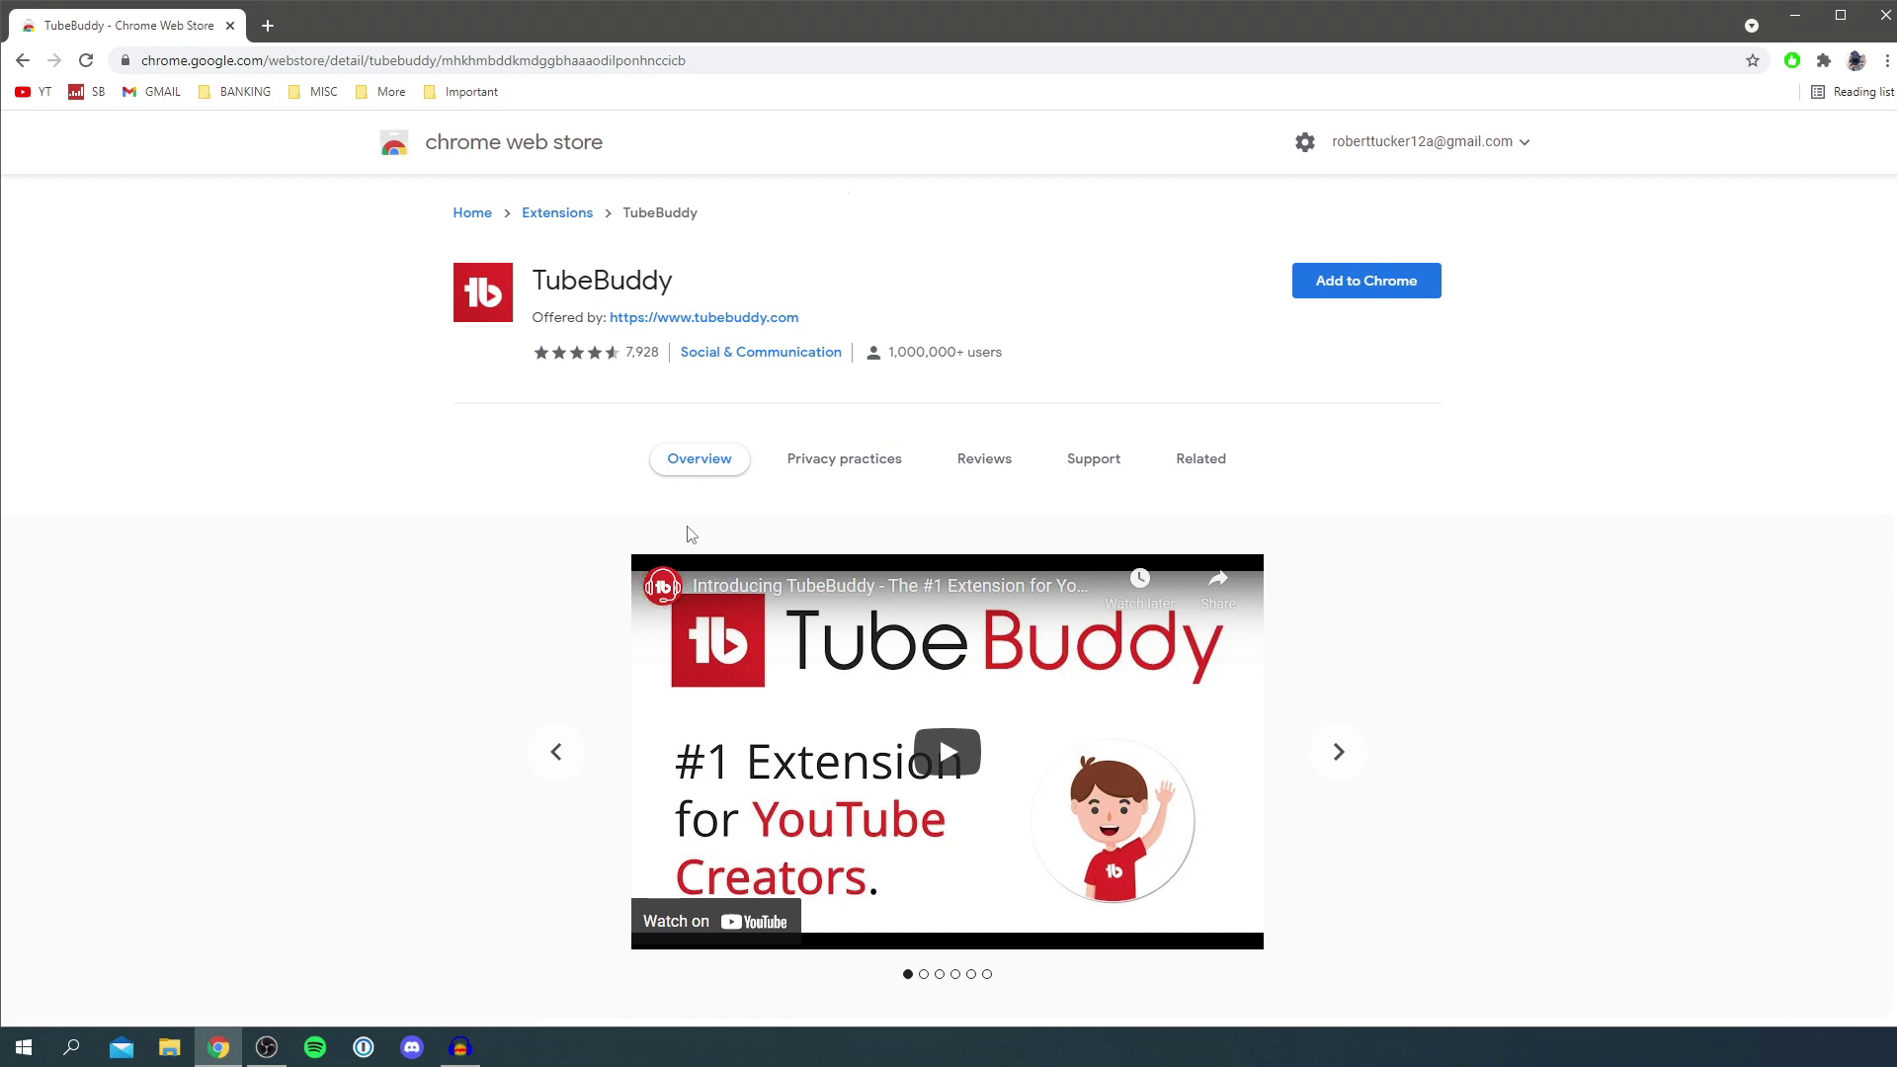
Step: Add the TubeBuddy extension to Chrome and confirm with Add extension
click(1365, 281)
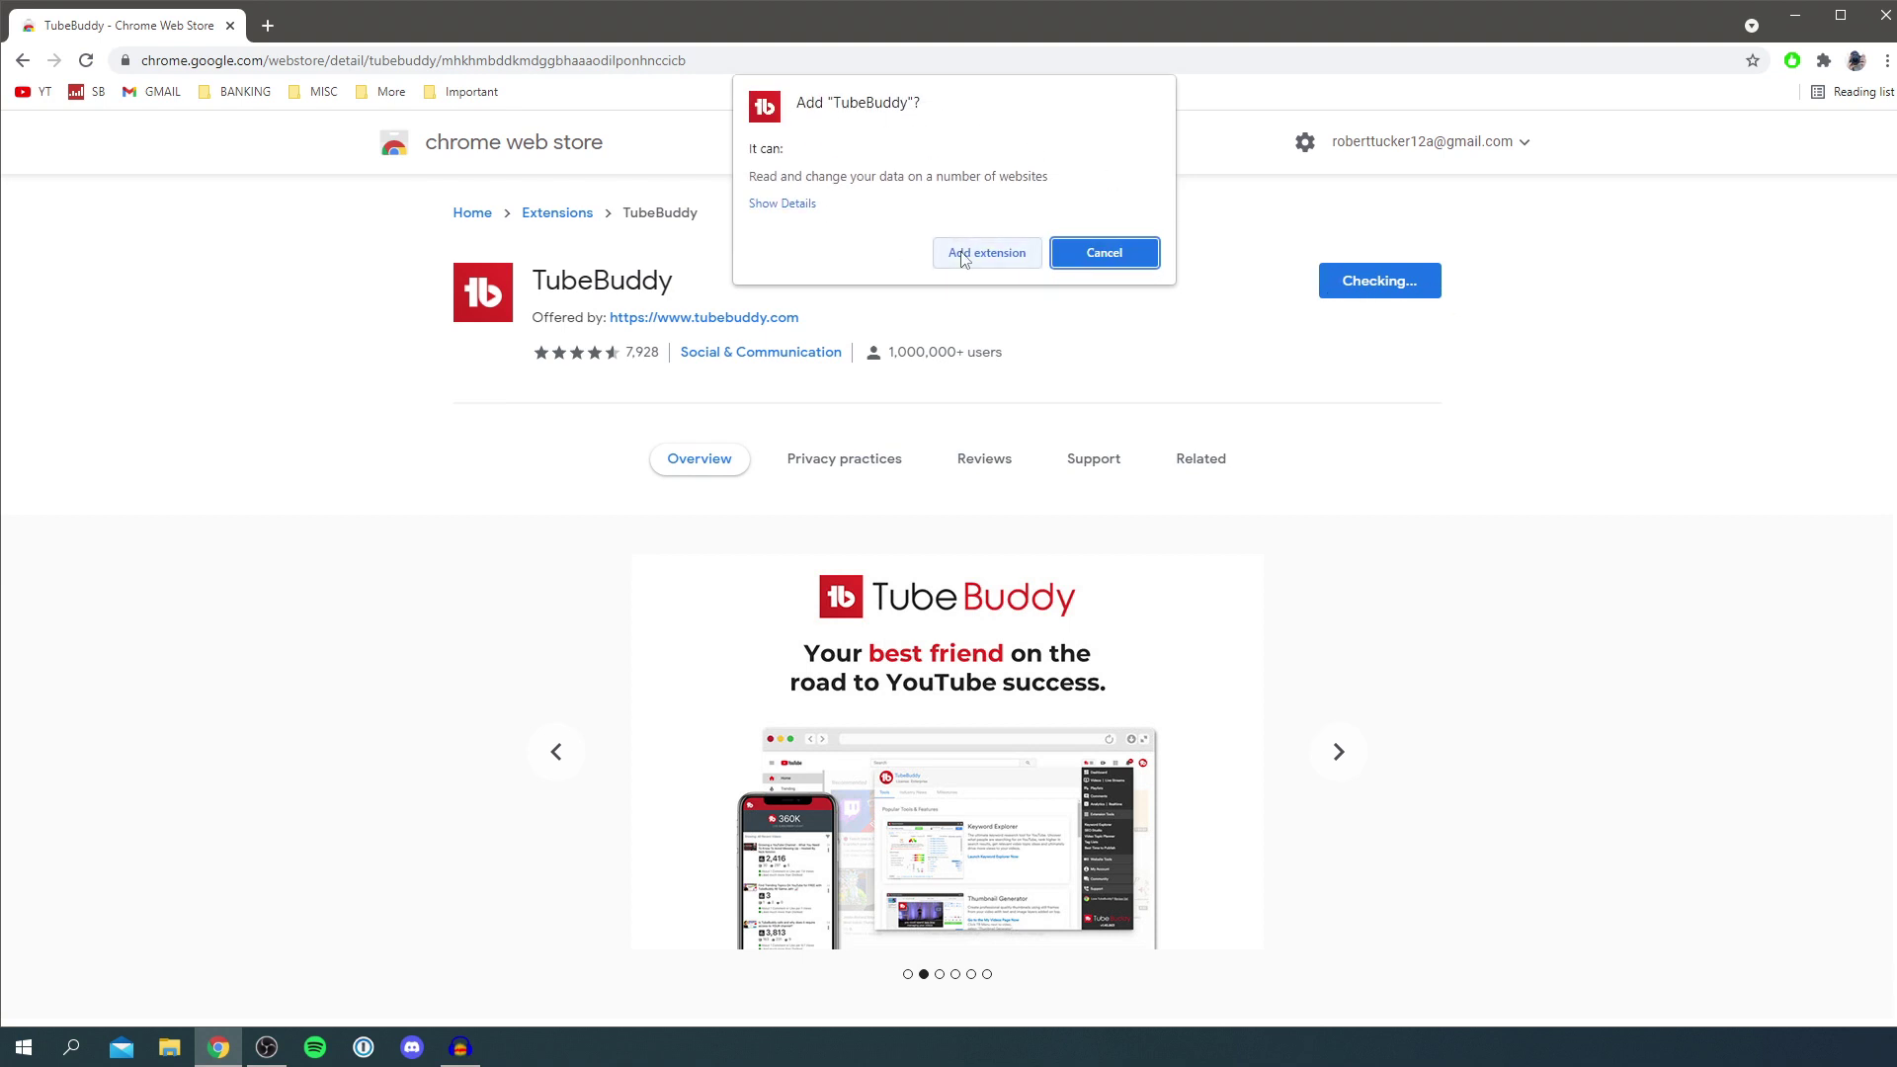
click(985, 252)
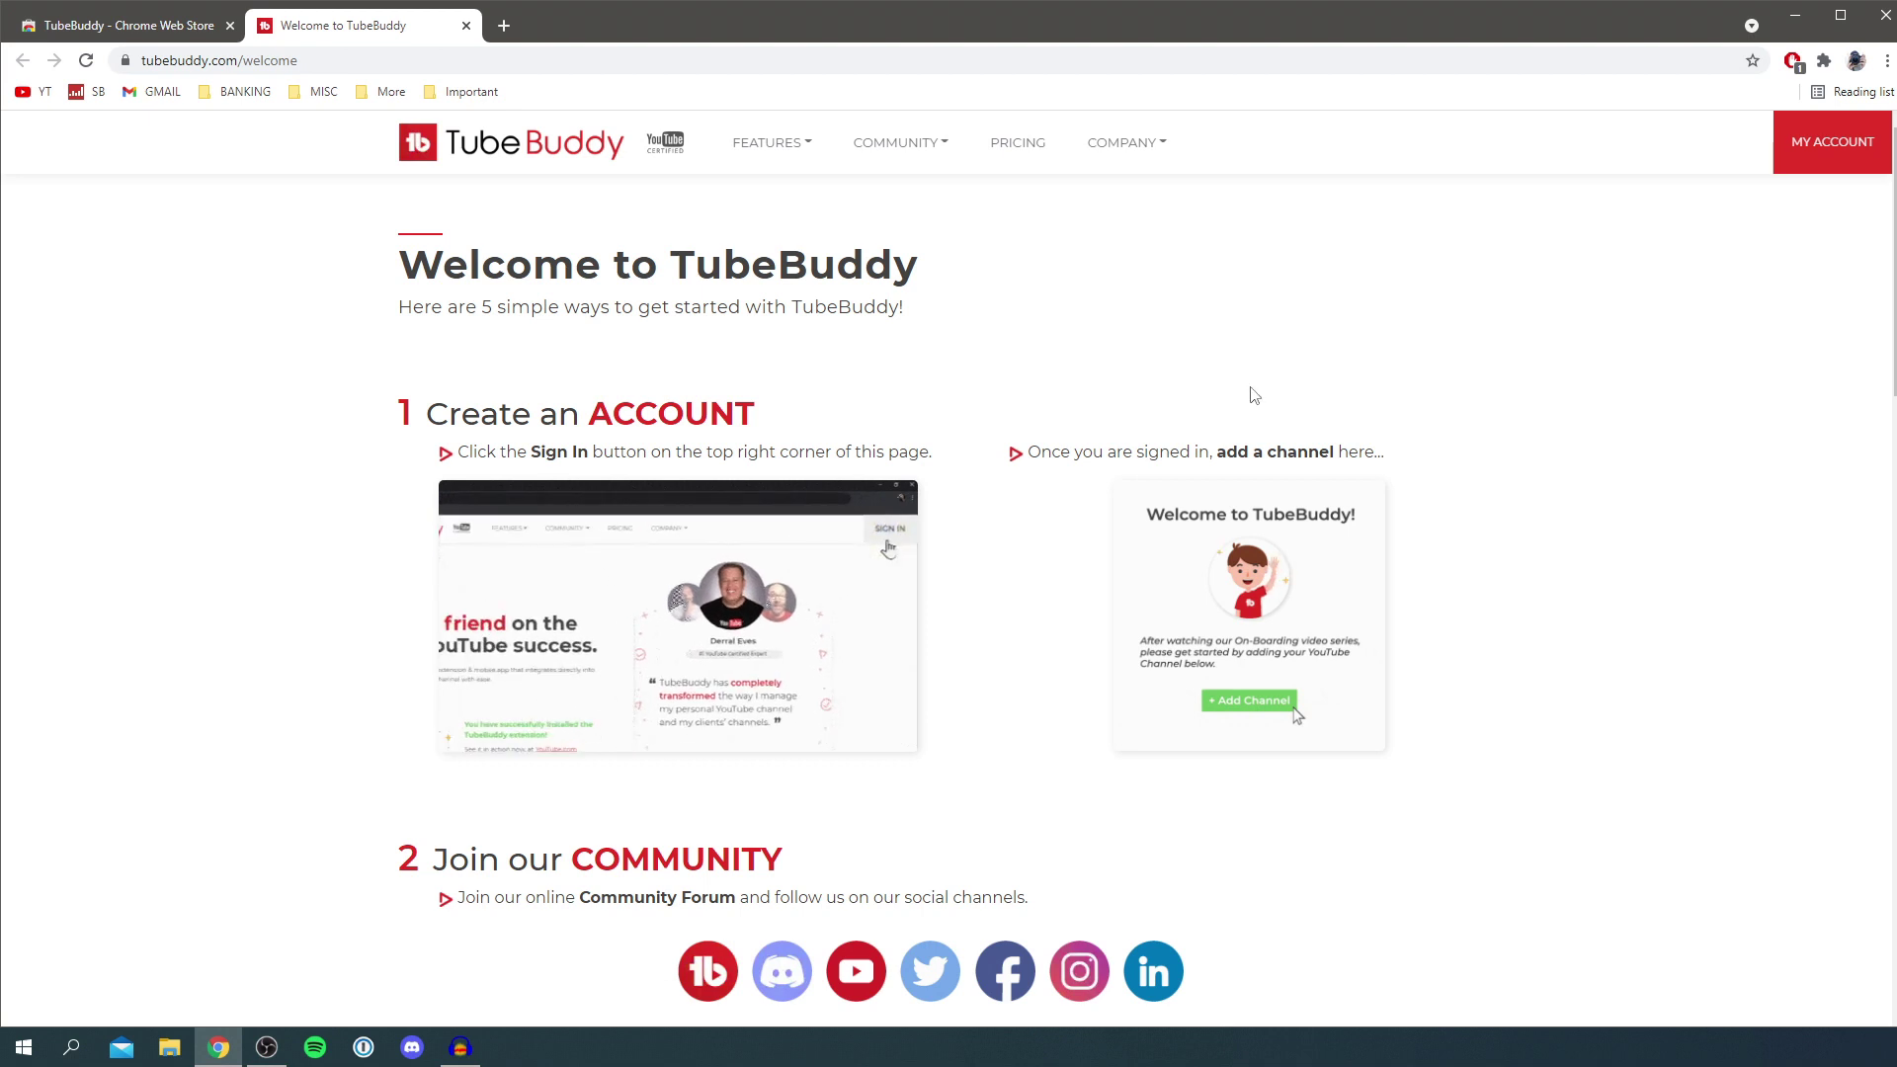
scroll(1250, 387, down, 3)
scroll(1250, 387, up, 2)
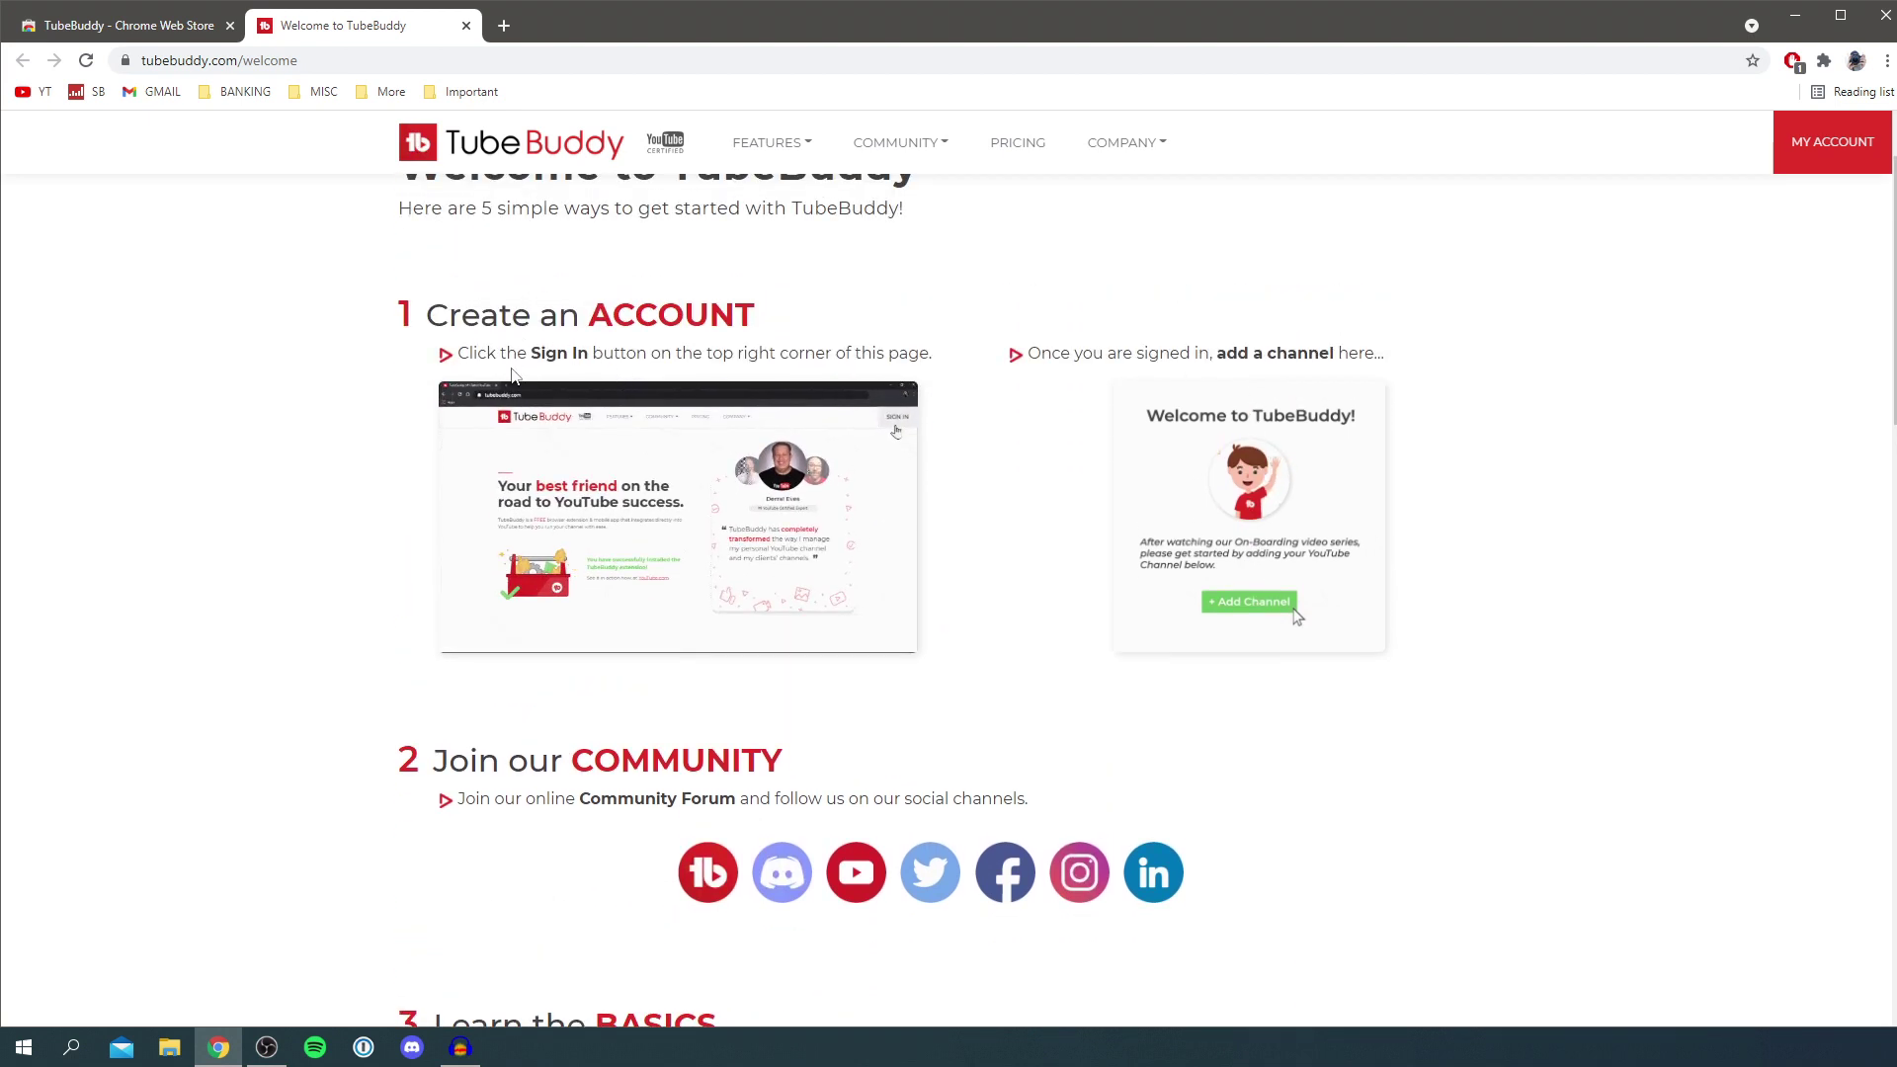
scroll(659, 380, up, 1)
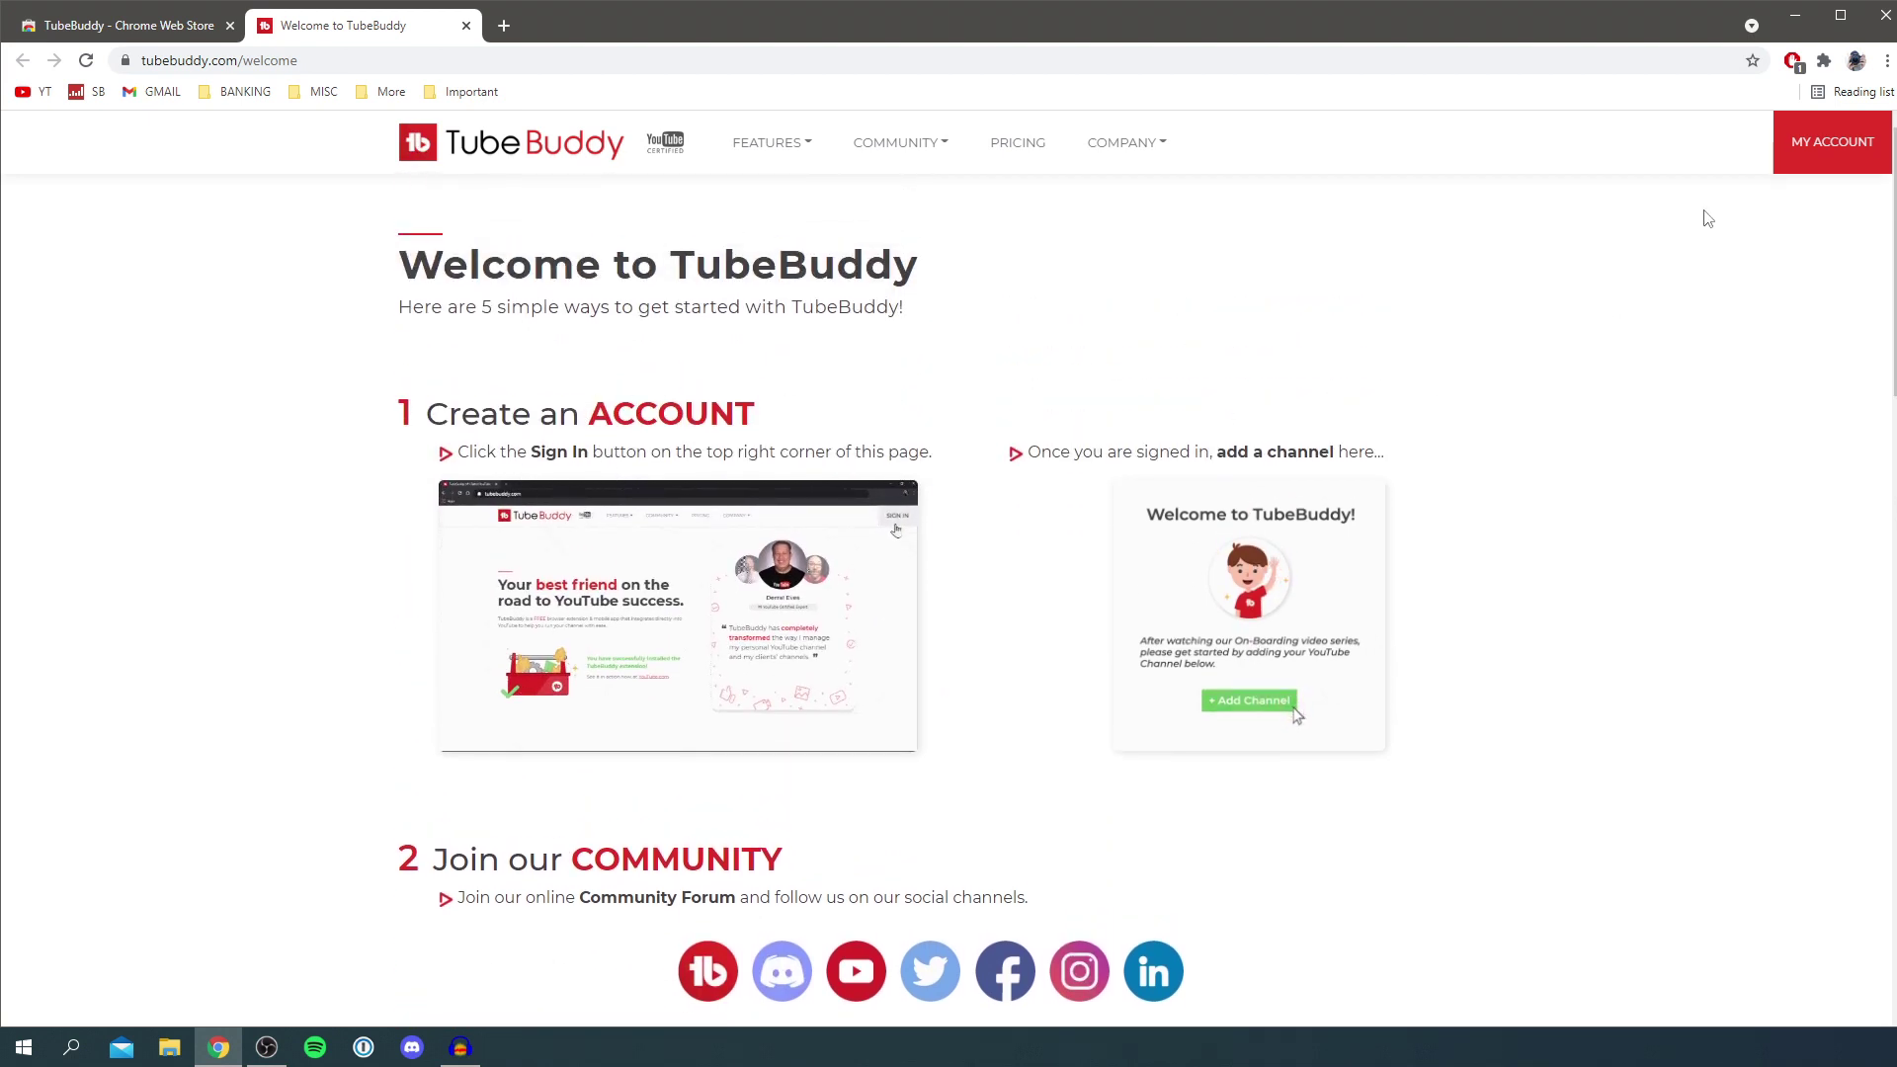
Step: Open MY ACCOUNT to view the linked channel cards
click(1820, 160)
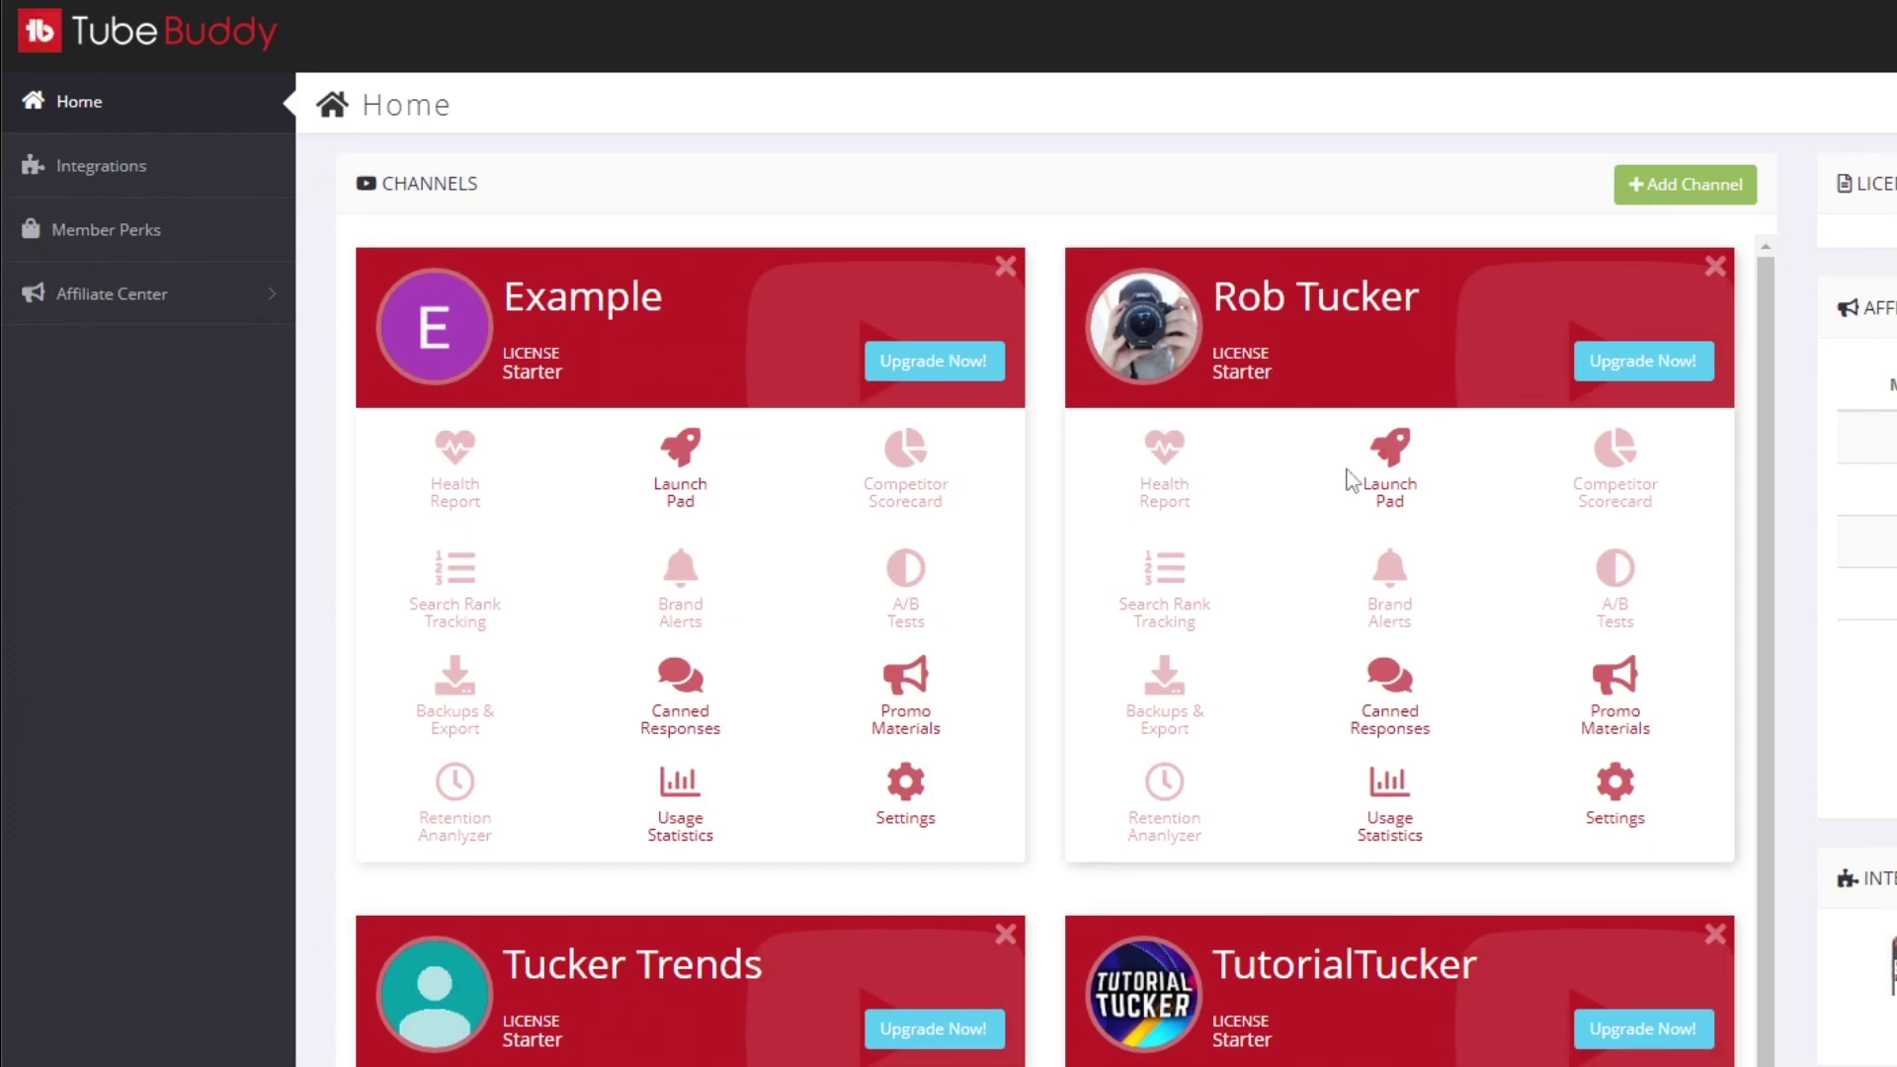
scroll(1348, 478, down, 2)
scroll(1349, 477, up, 2)
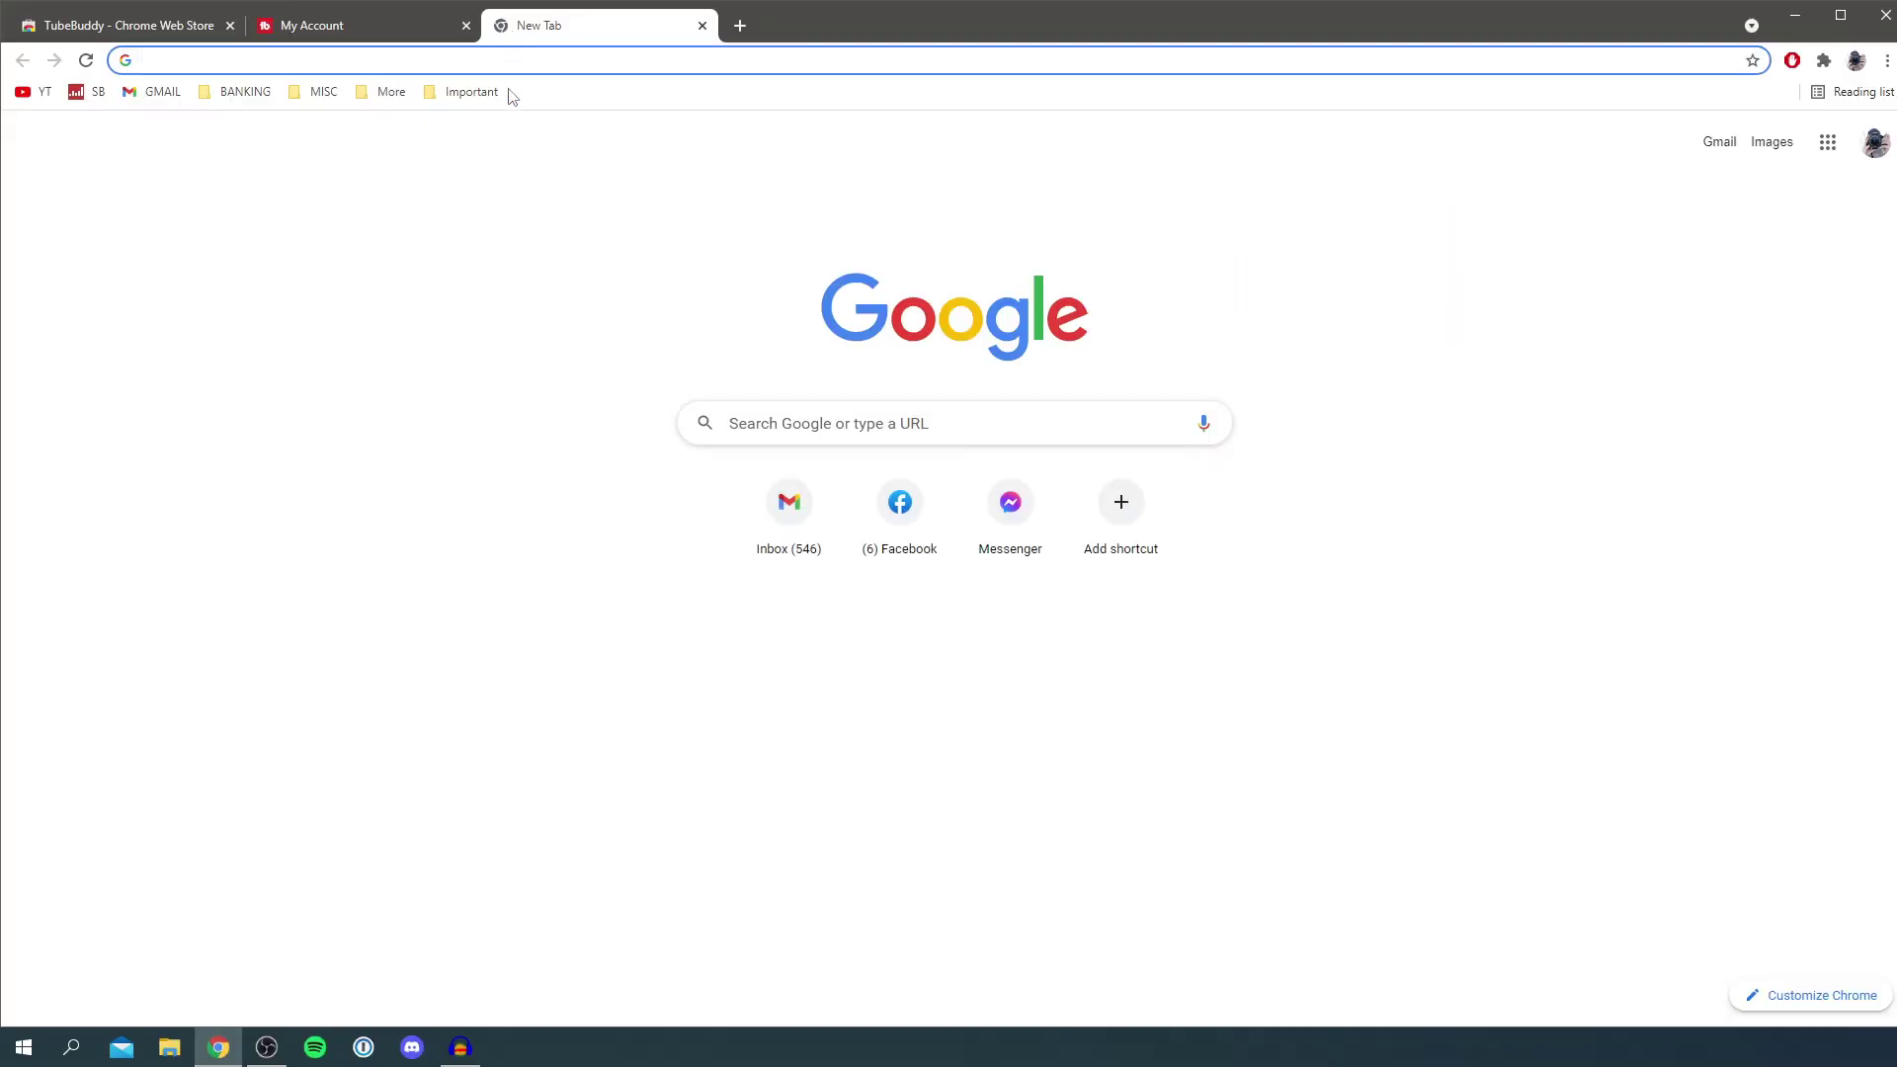
Step: On YouTube, accept the terms, sign in as TutorialExample, and allow TubeBuddy access
click(29, 91)
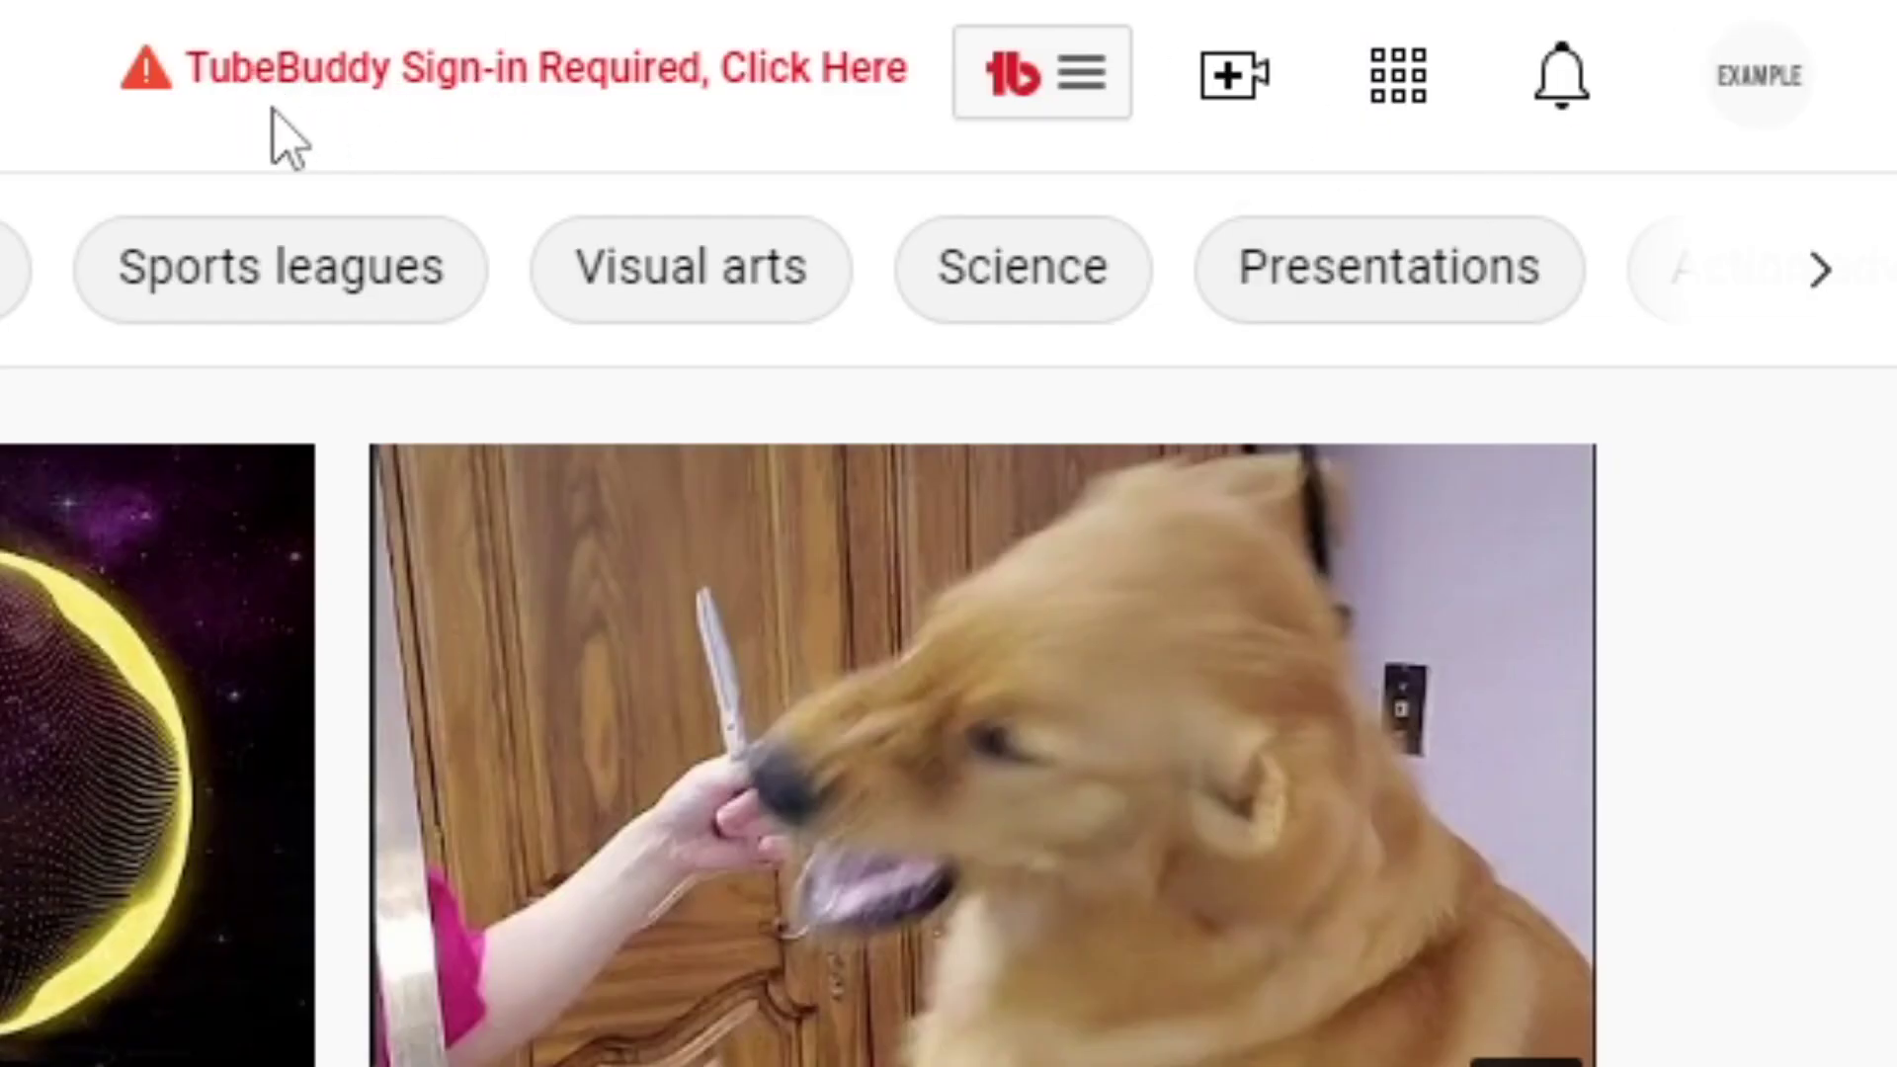
click(489, 81)
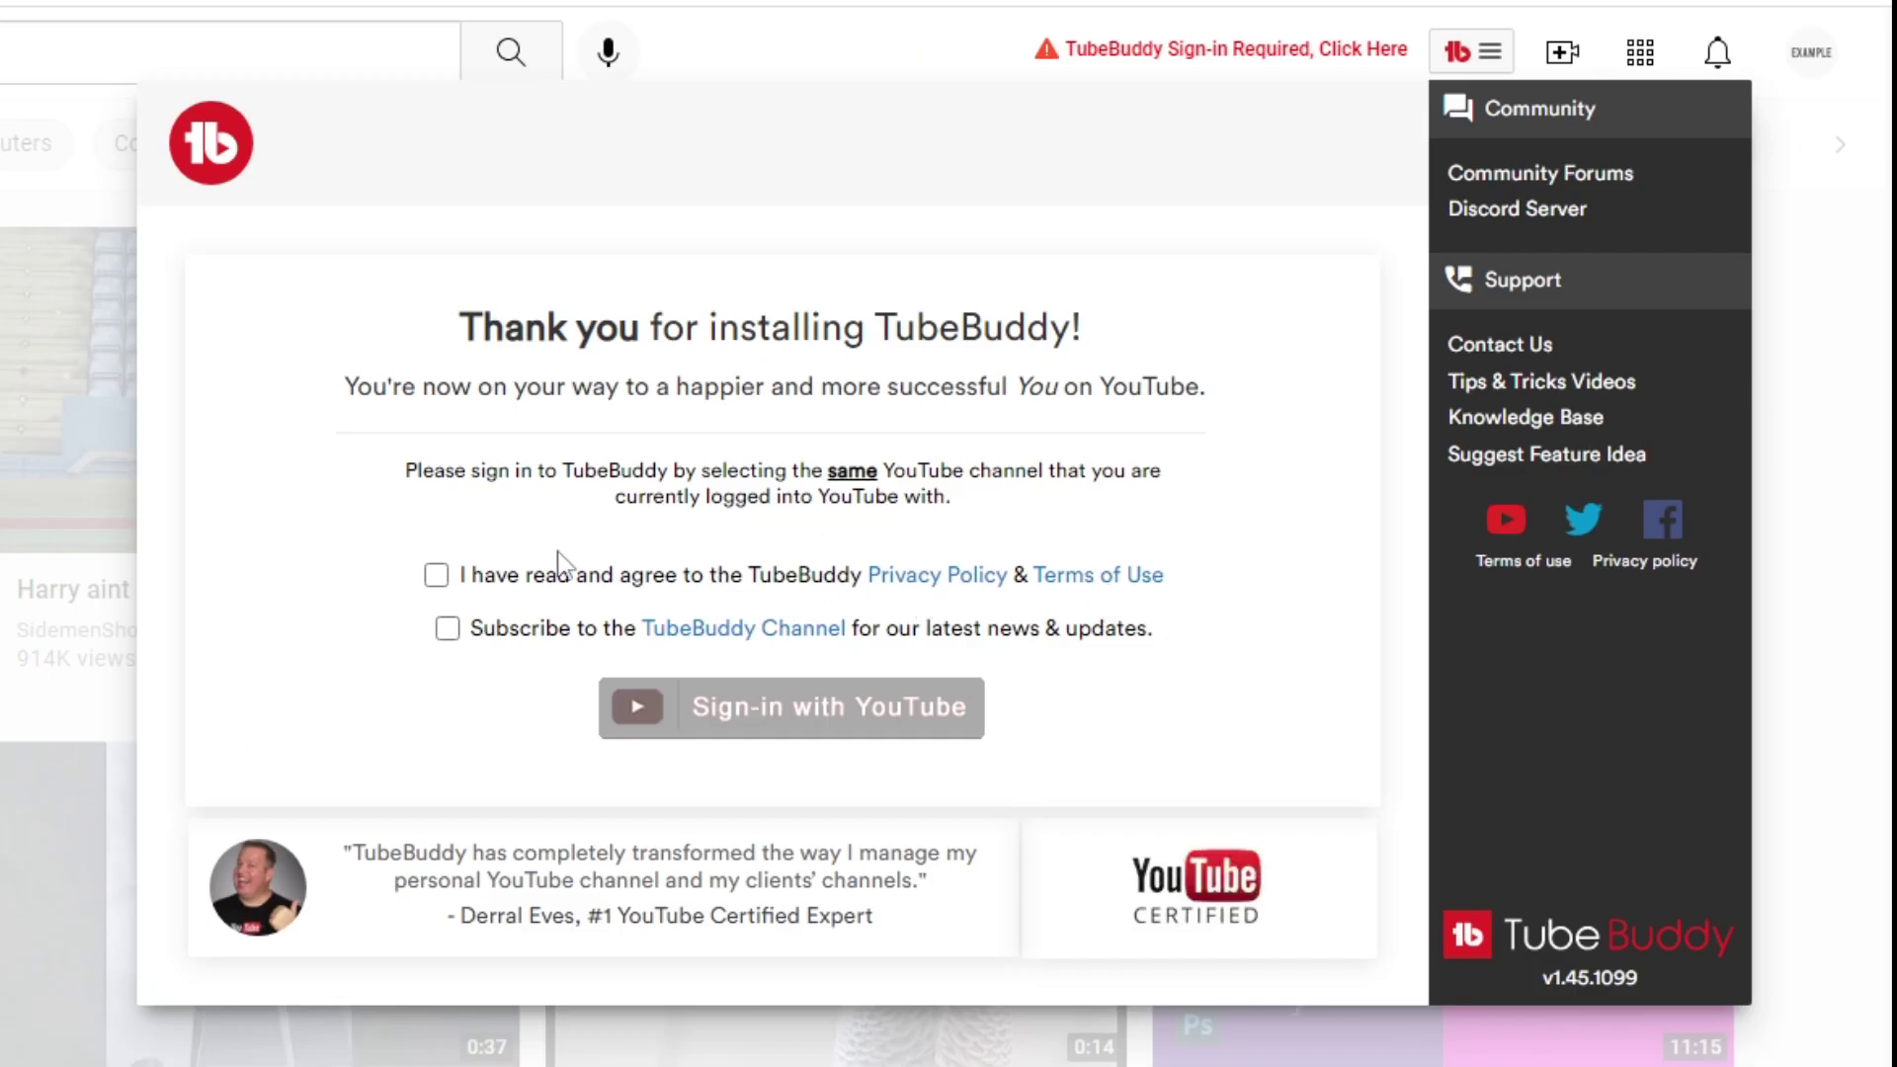
click(437, 575)
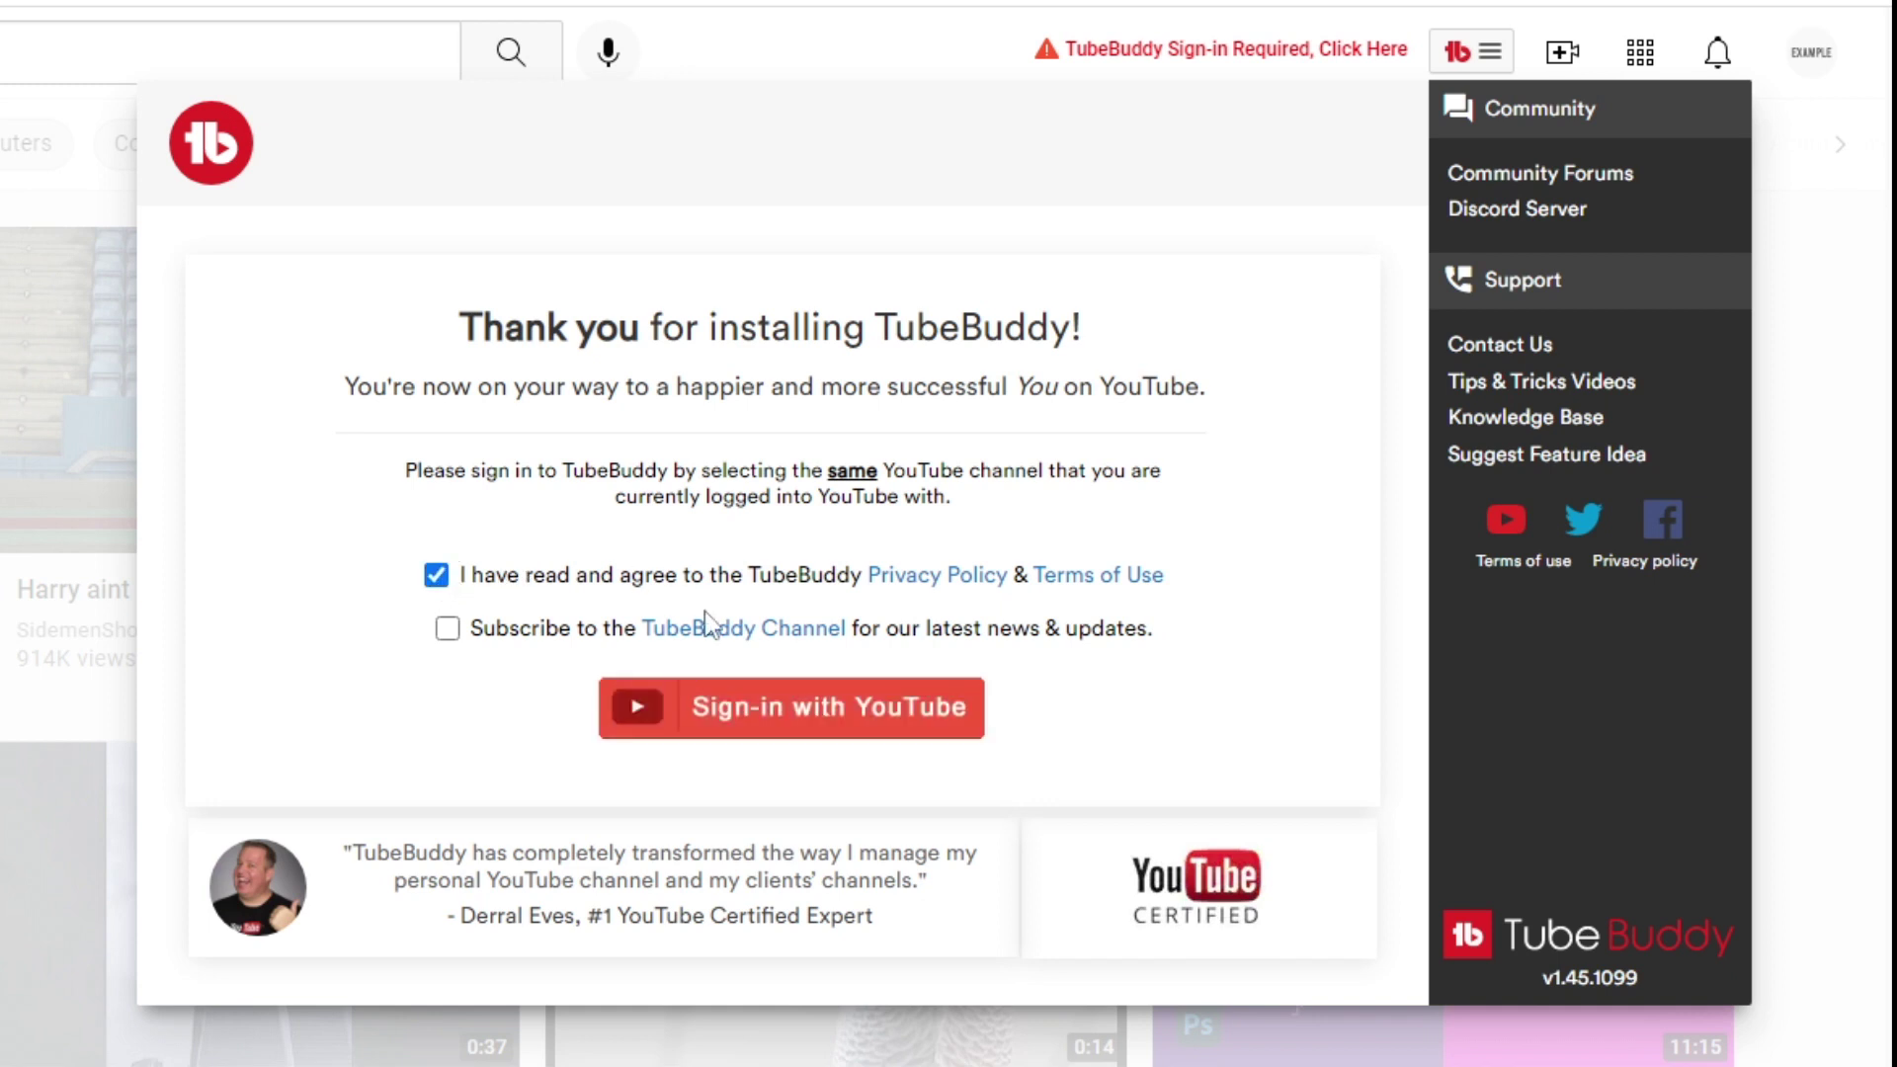
click(710, 710)
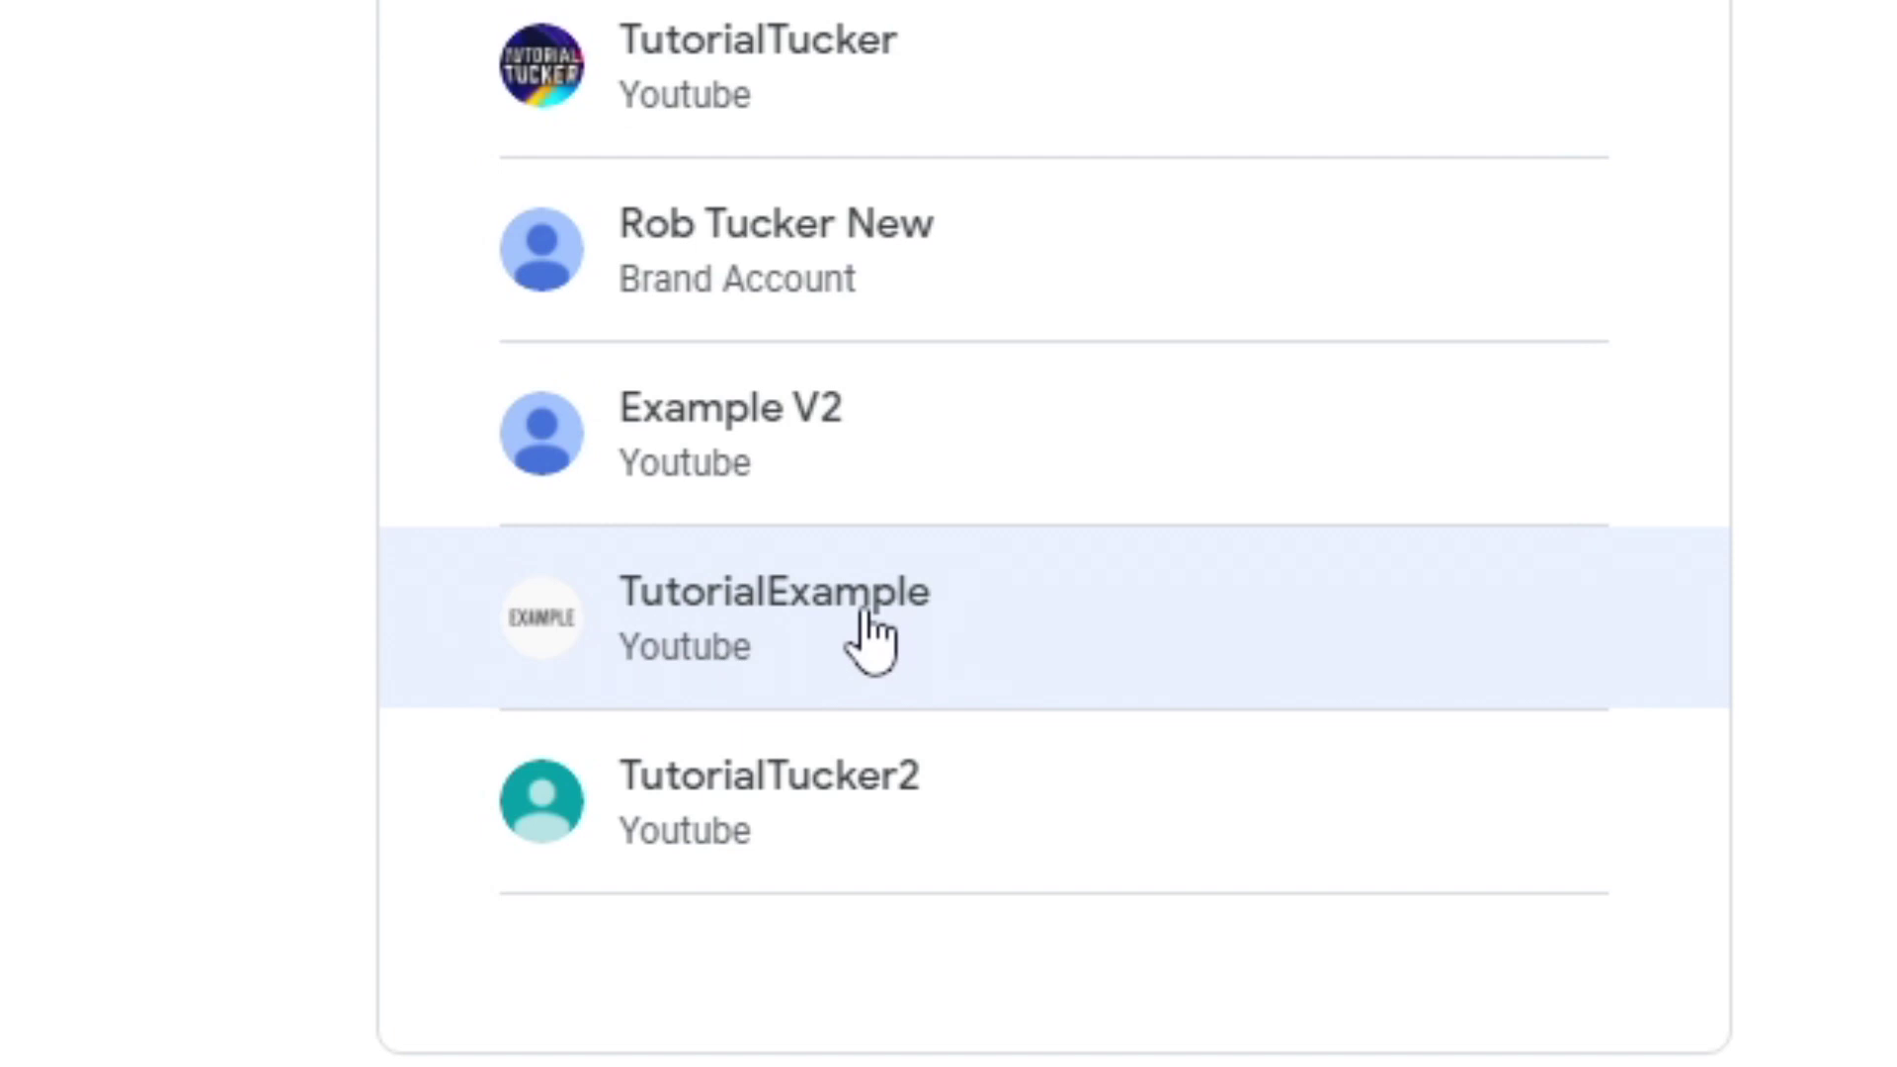
click(871, 637)
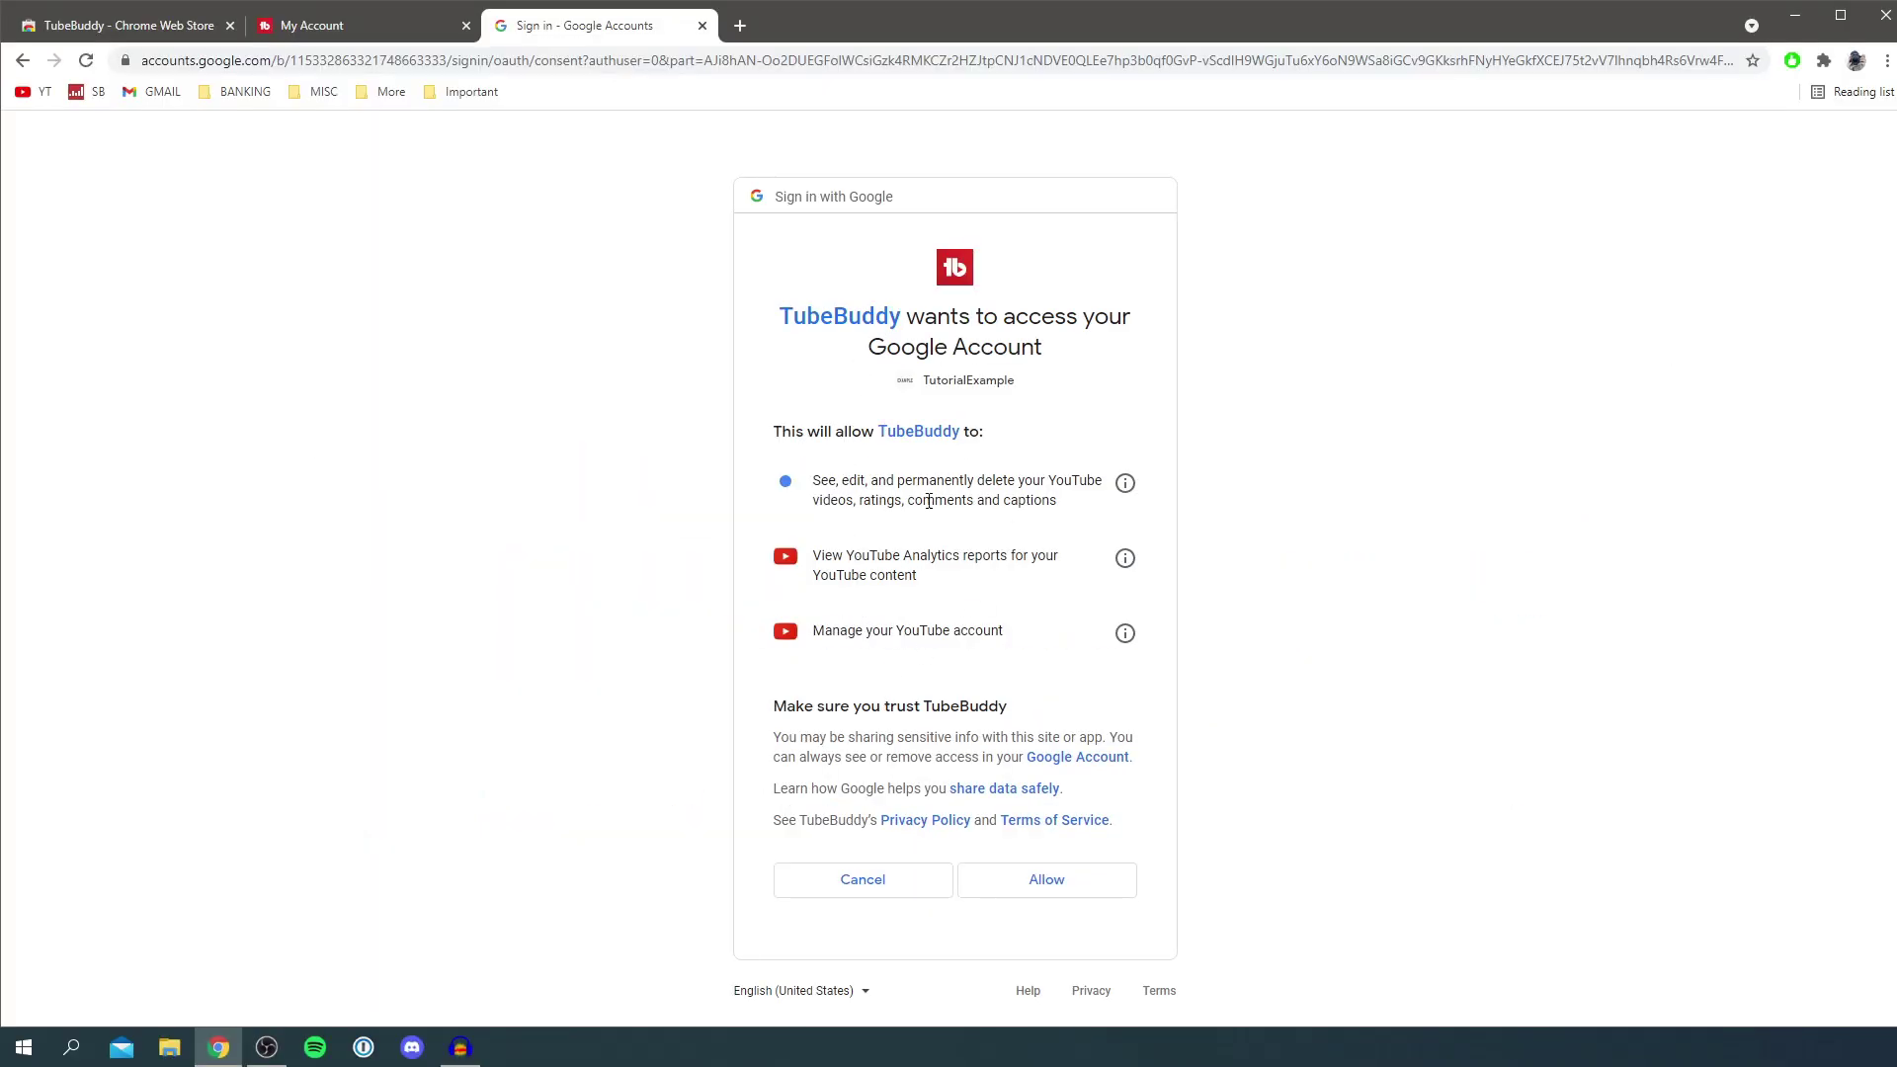
click(1045, 882)
right_click(1044, 881)
click(1046, 889)
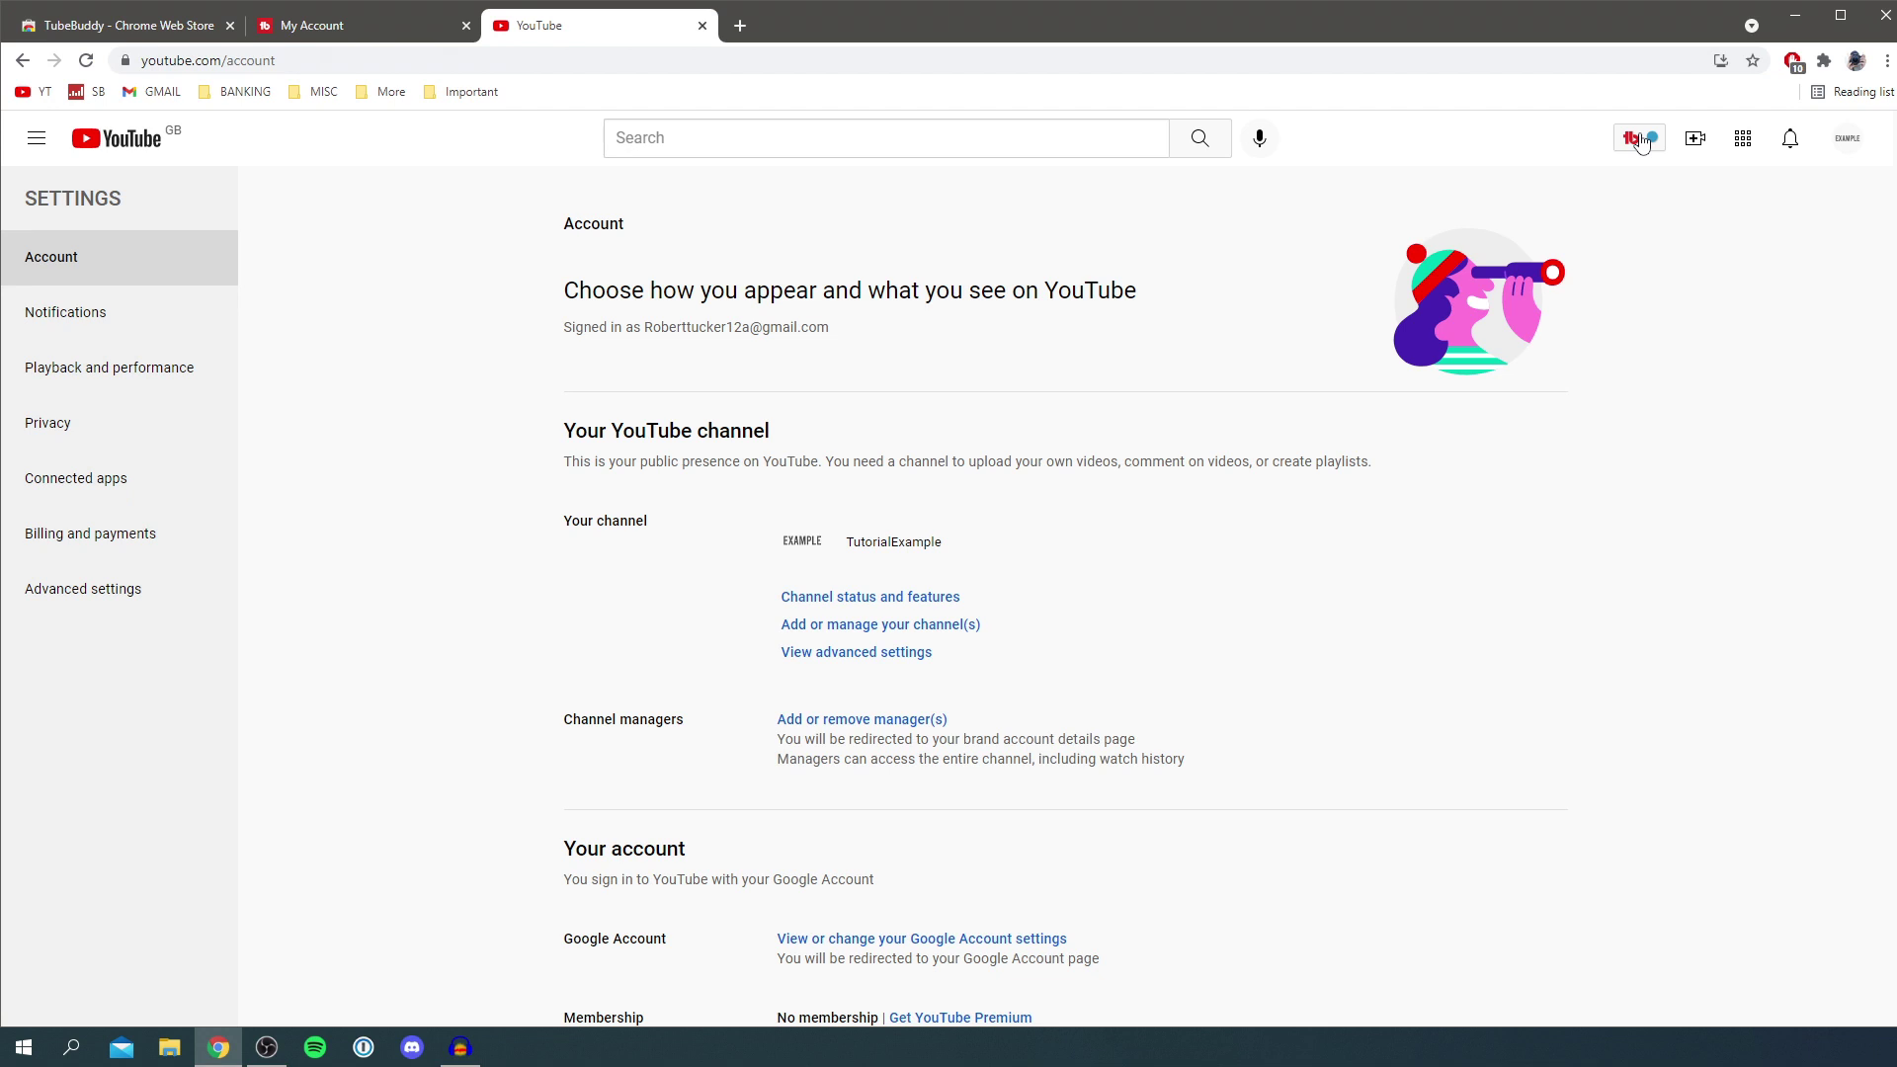
Step: Launch Keyword Explorer from the TubeBuddy menu in the YouTube Studio header
click(1640, 140)
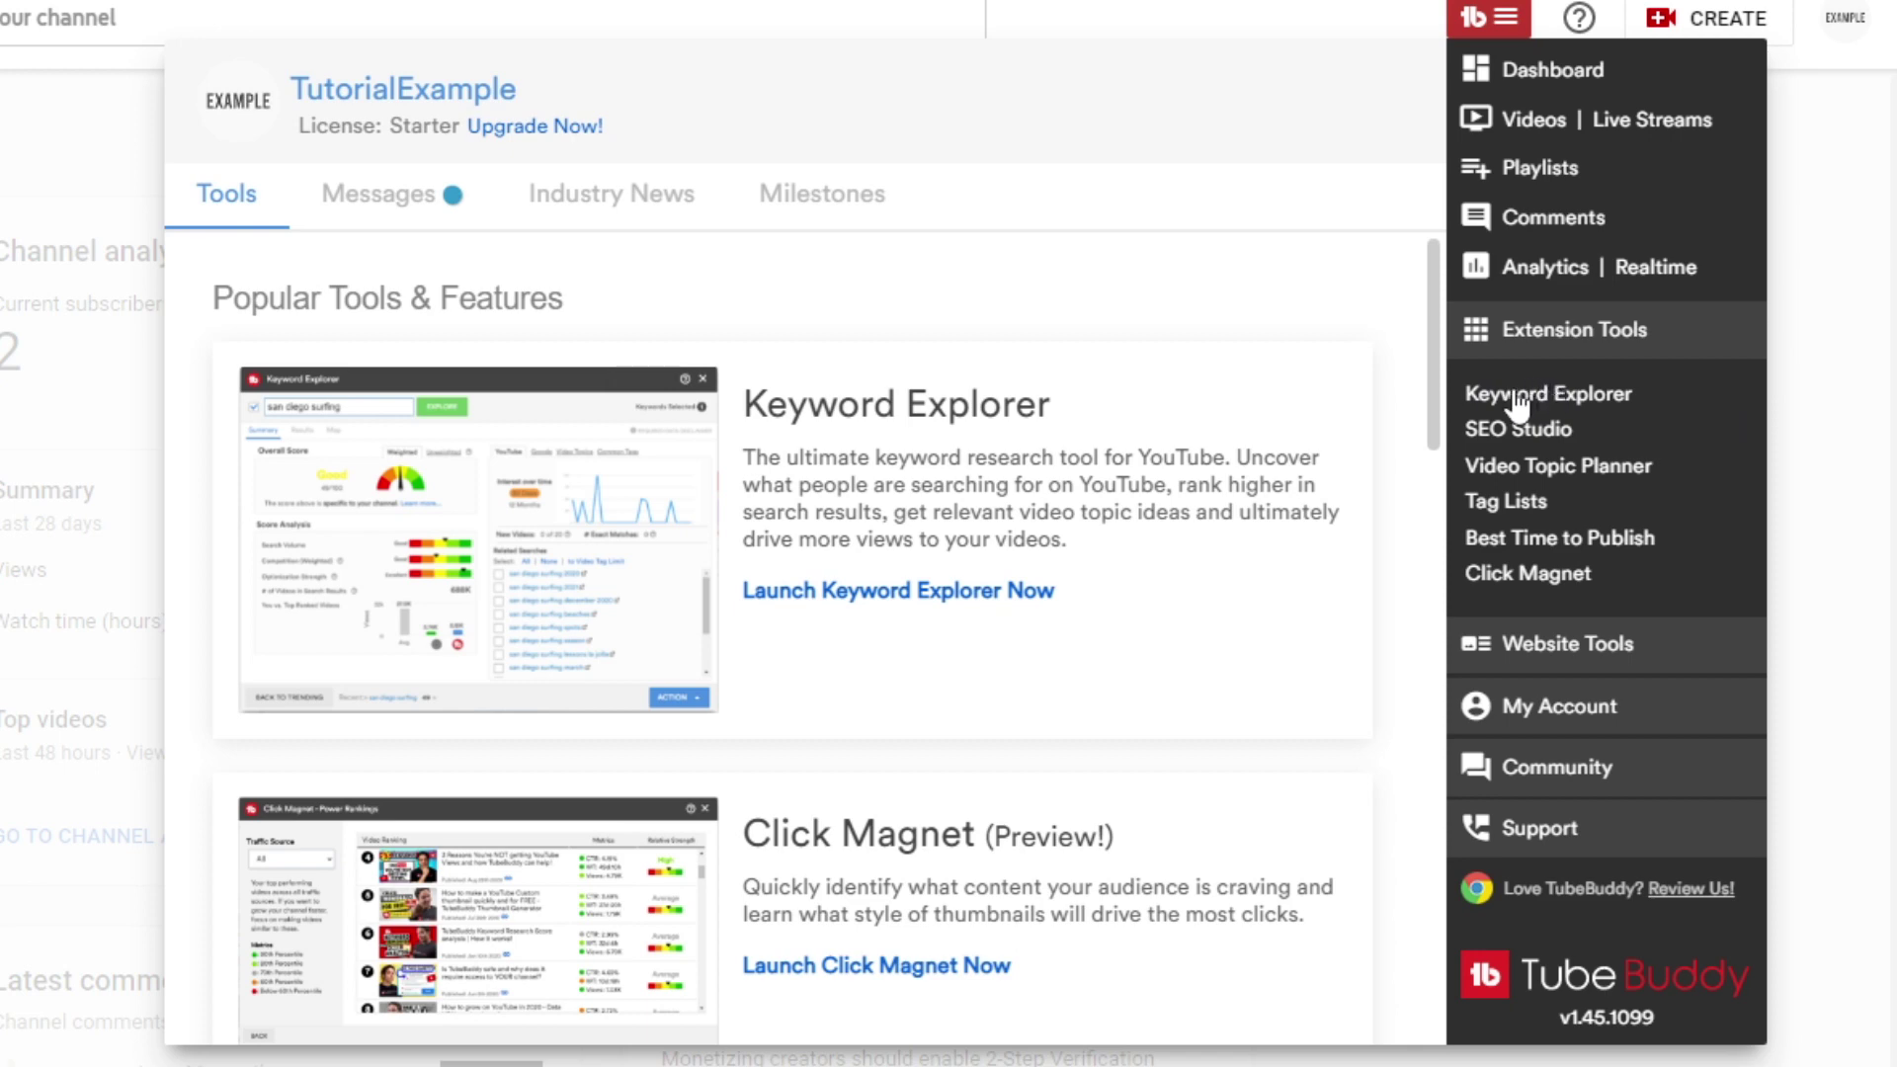
click(1549, 394)
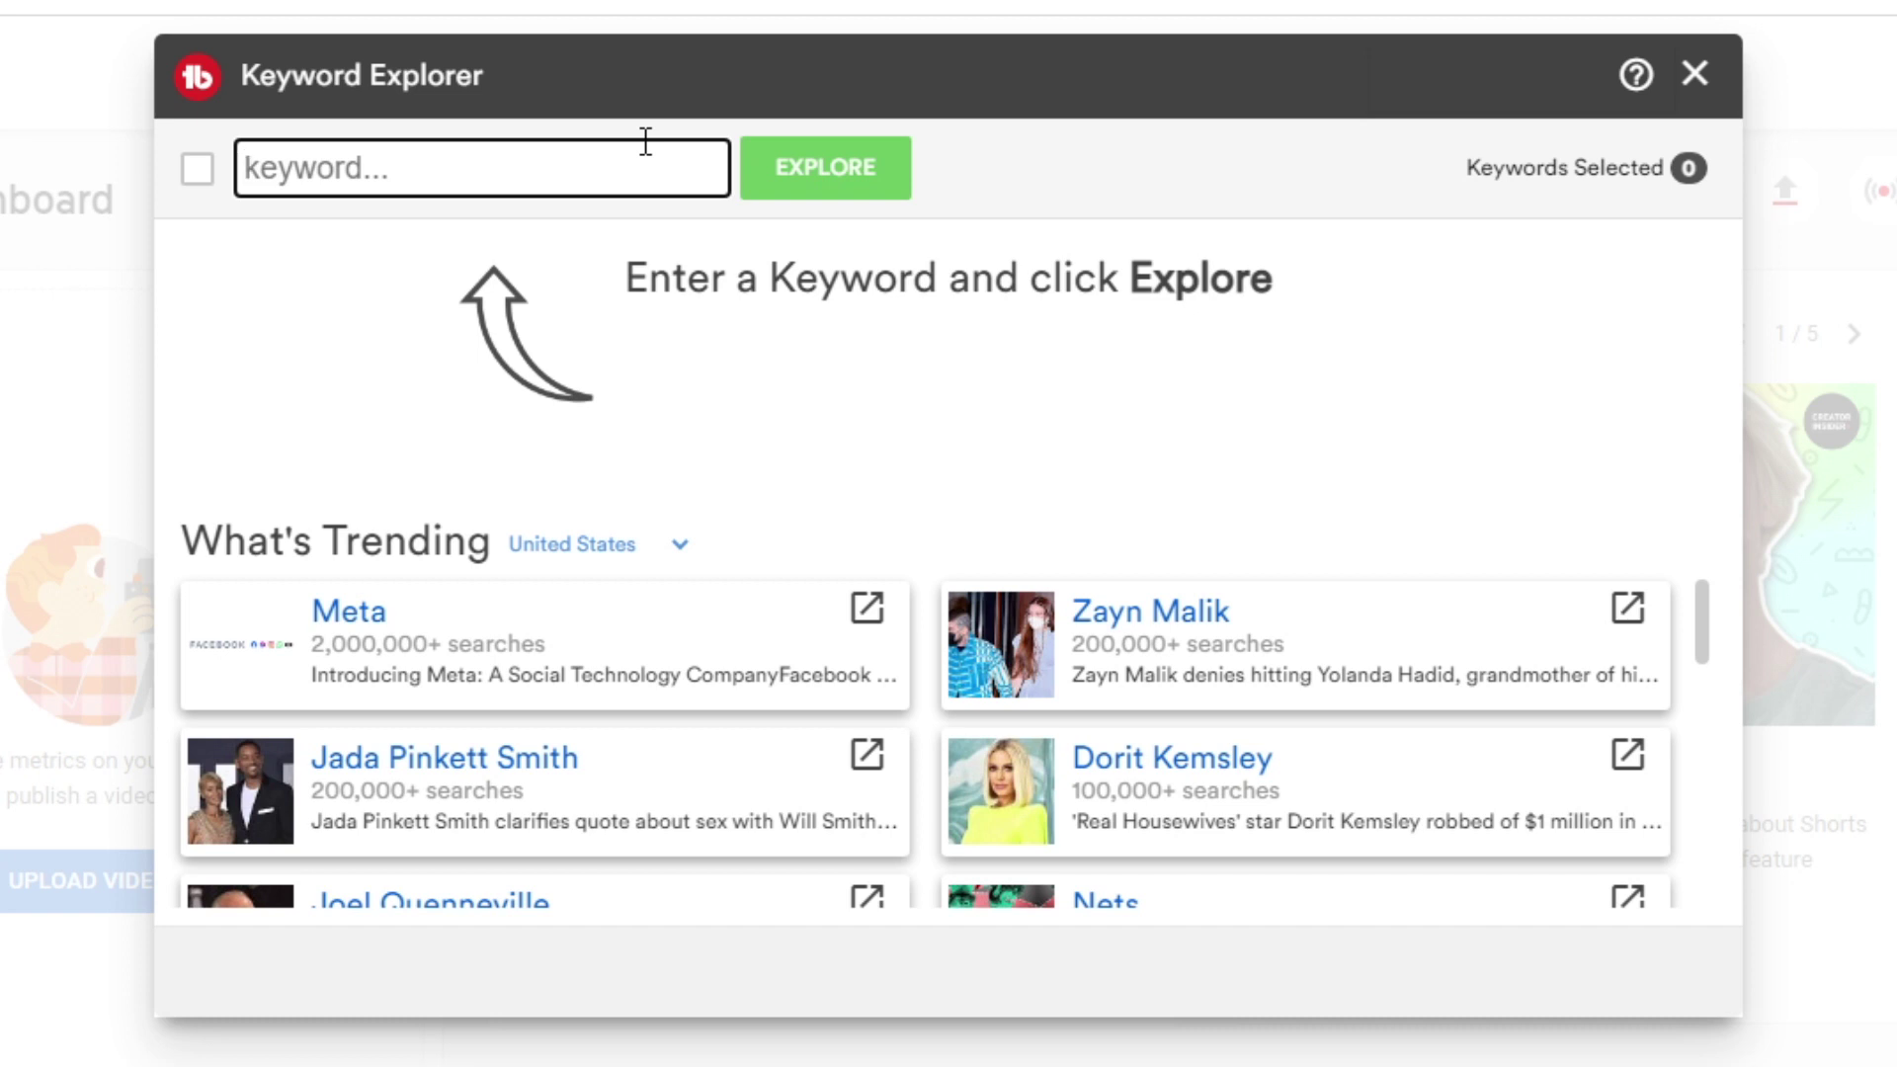
text(minecraft)
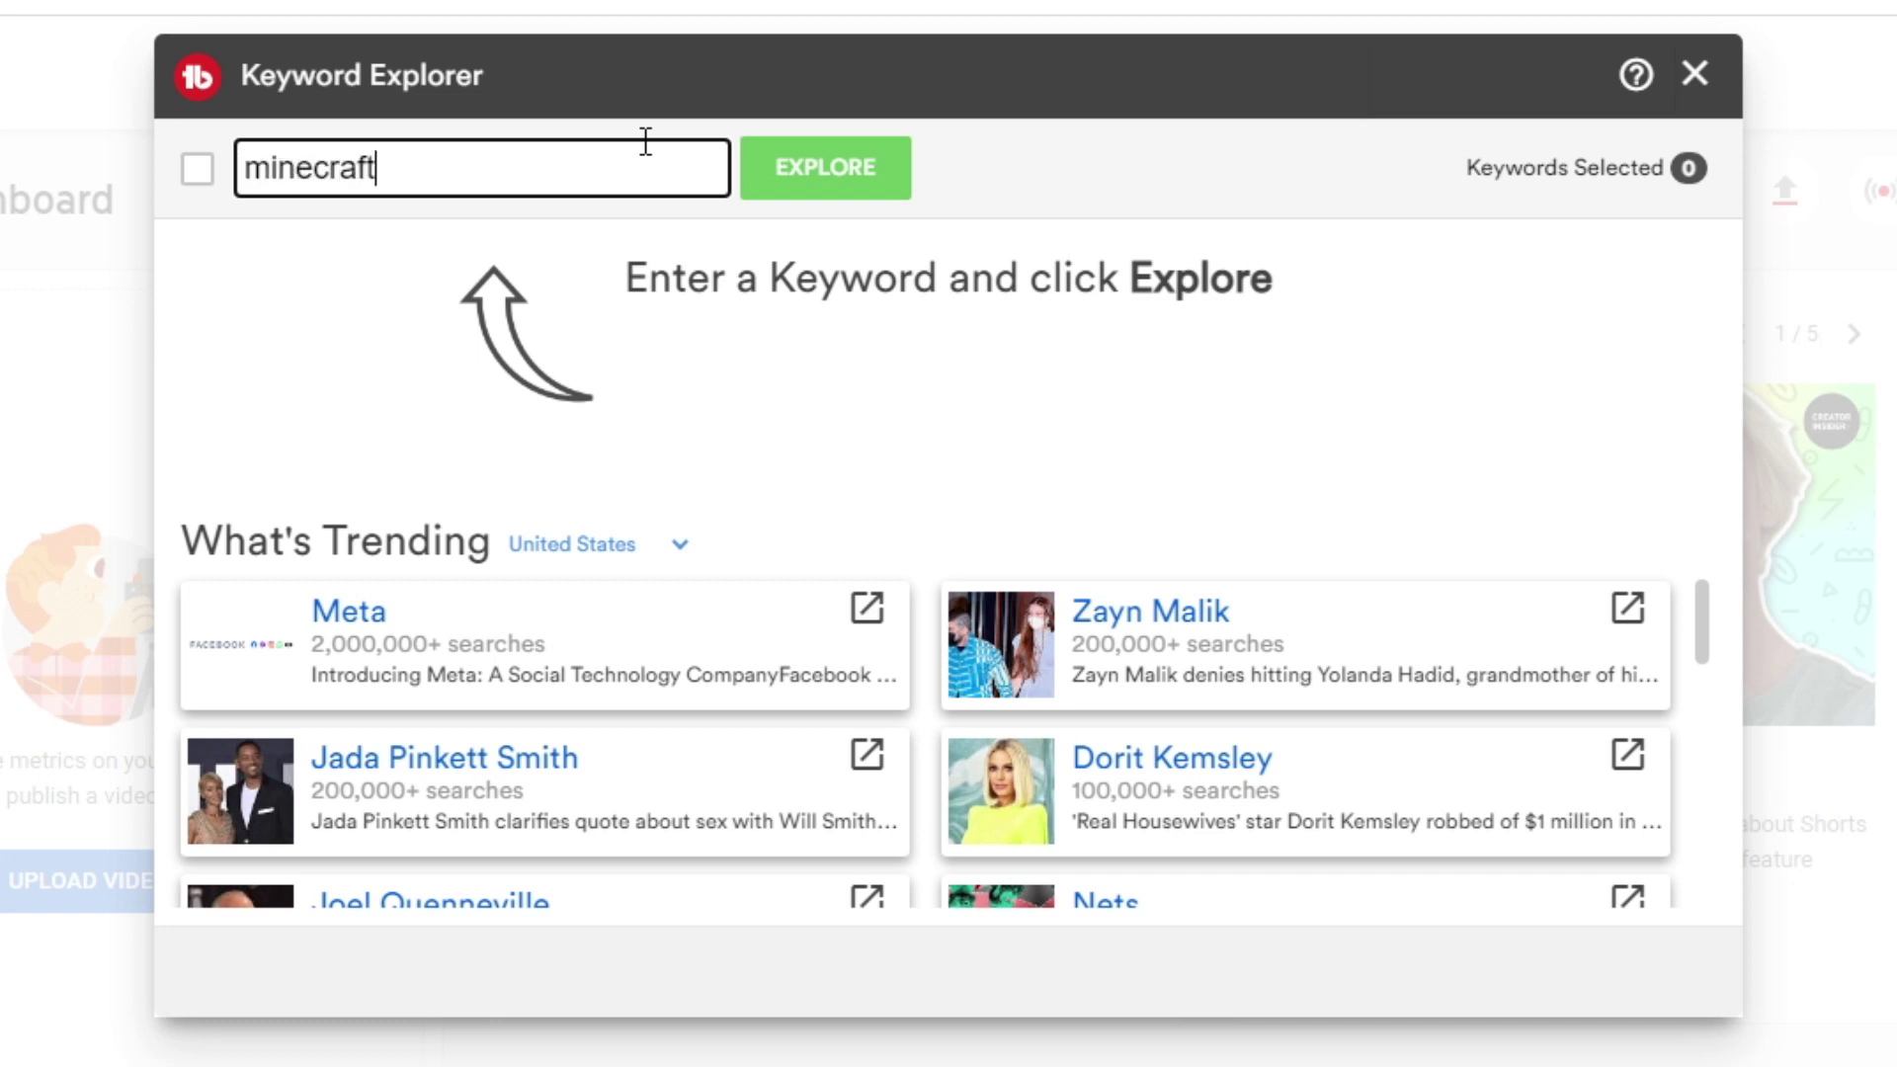
Step: Explore the keyword 'minecraft', which scores Poor
click(825, 166)
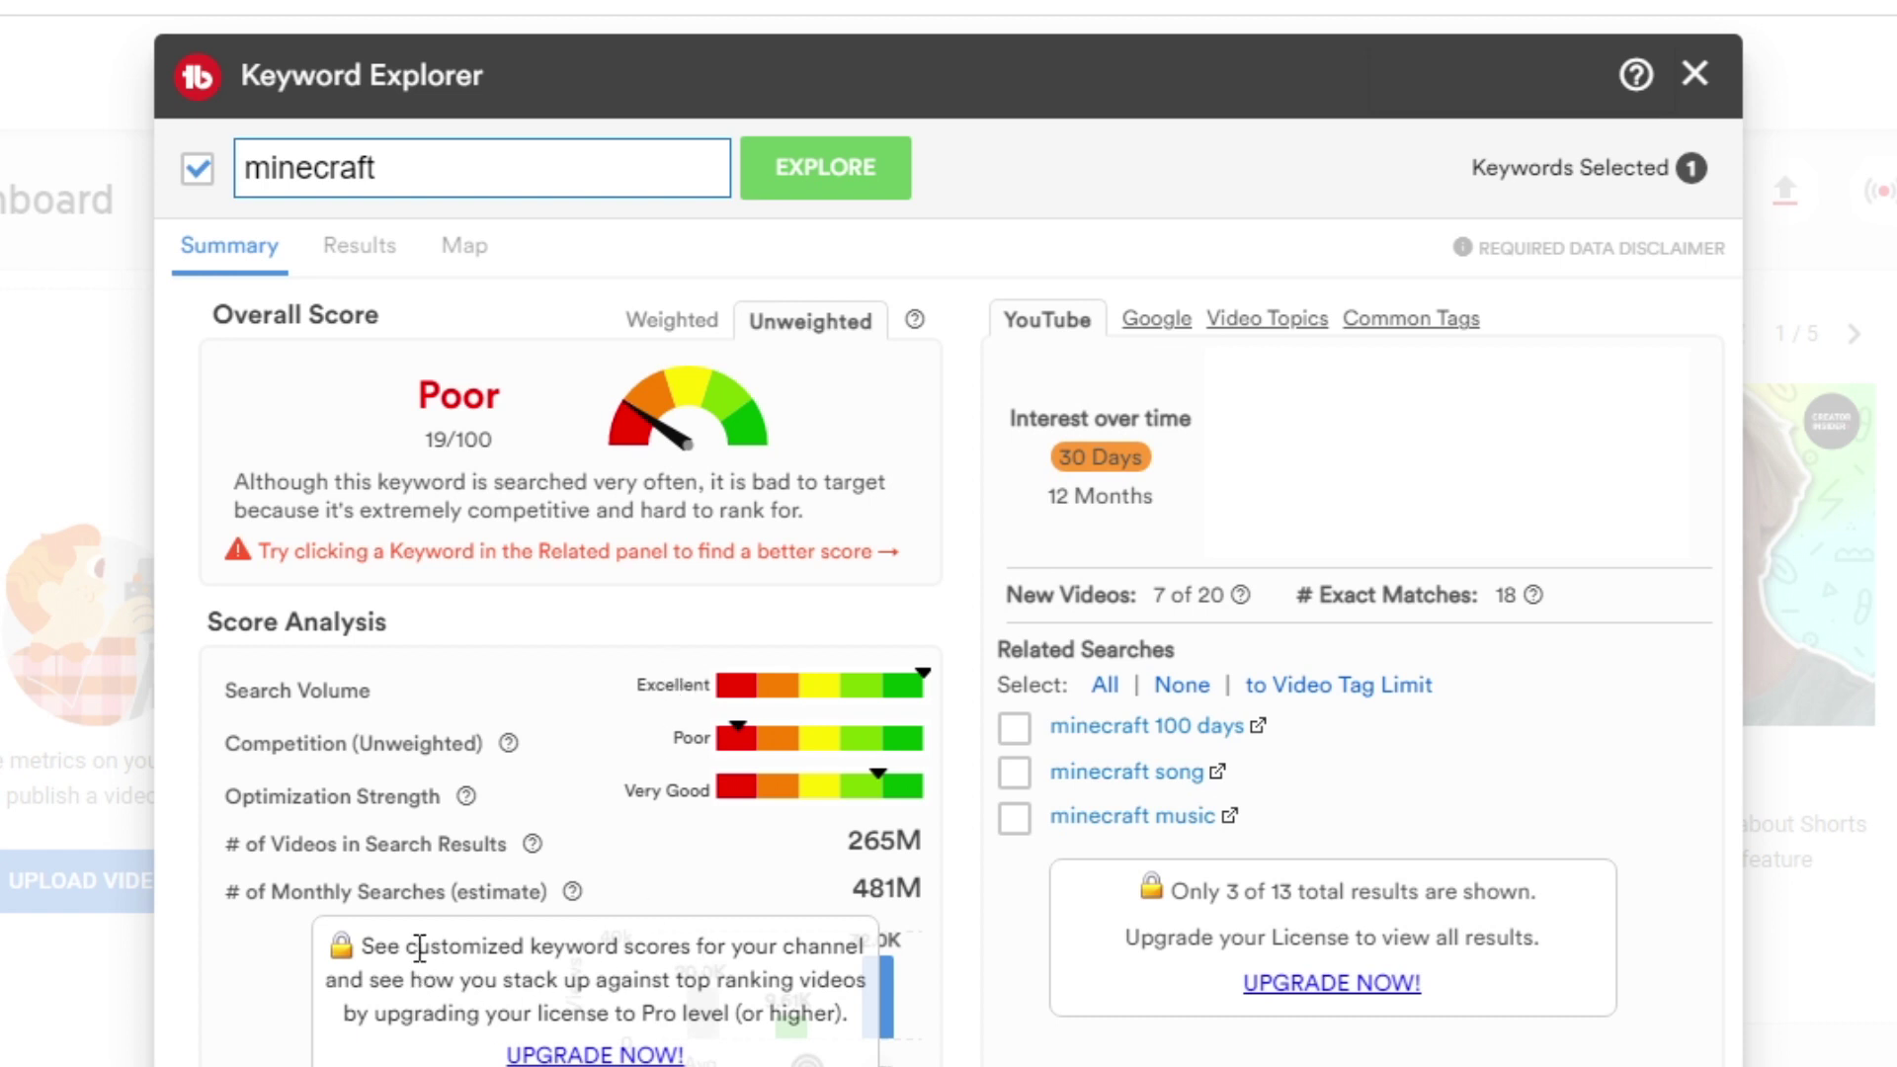
drag(416, 947, 658, 980)
click(628, 979)
Step: Refine the keyword to 'minecraft guides' (Very Good 61/100), then close Keyword Explorer
click(637, 179)
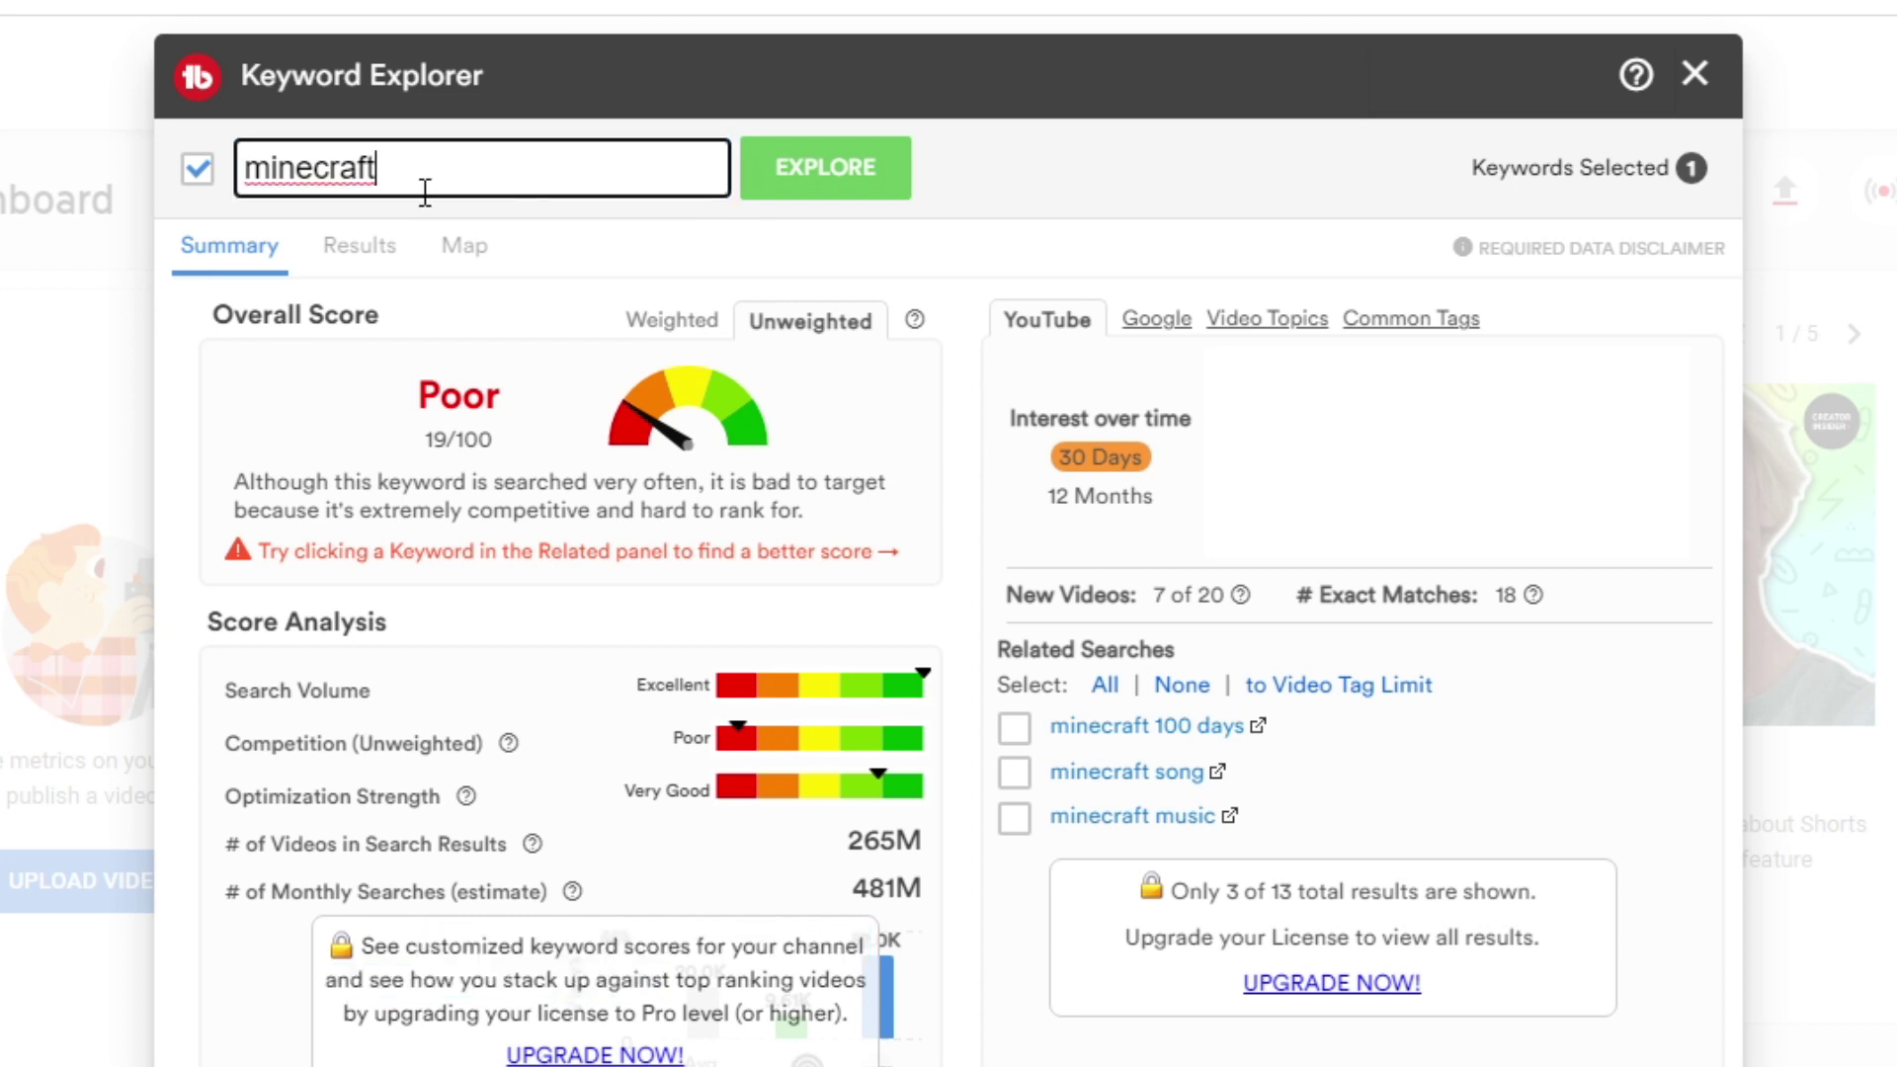
text( guides)
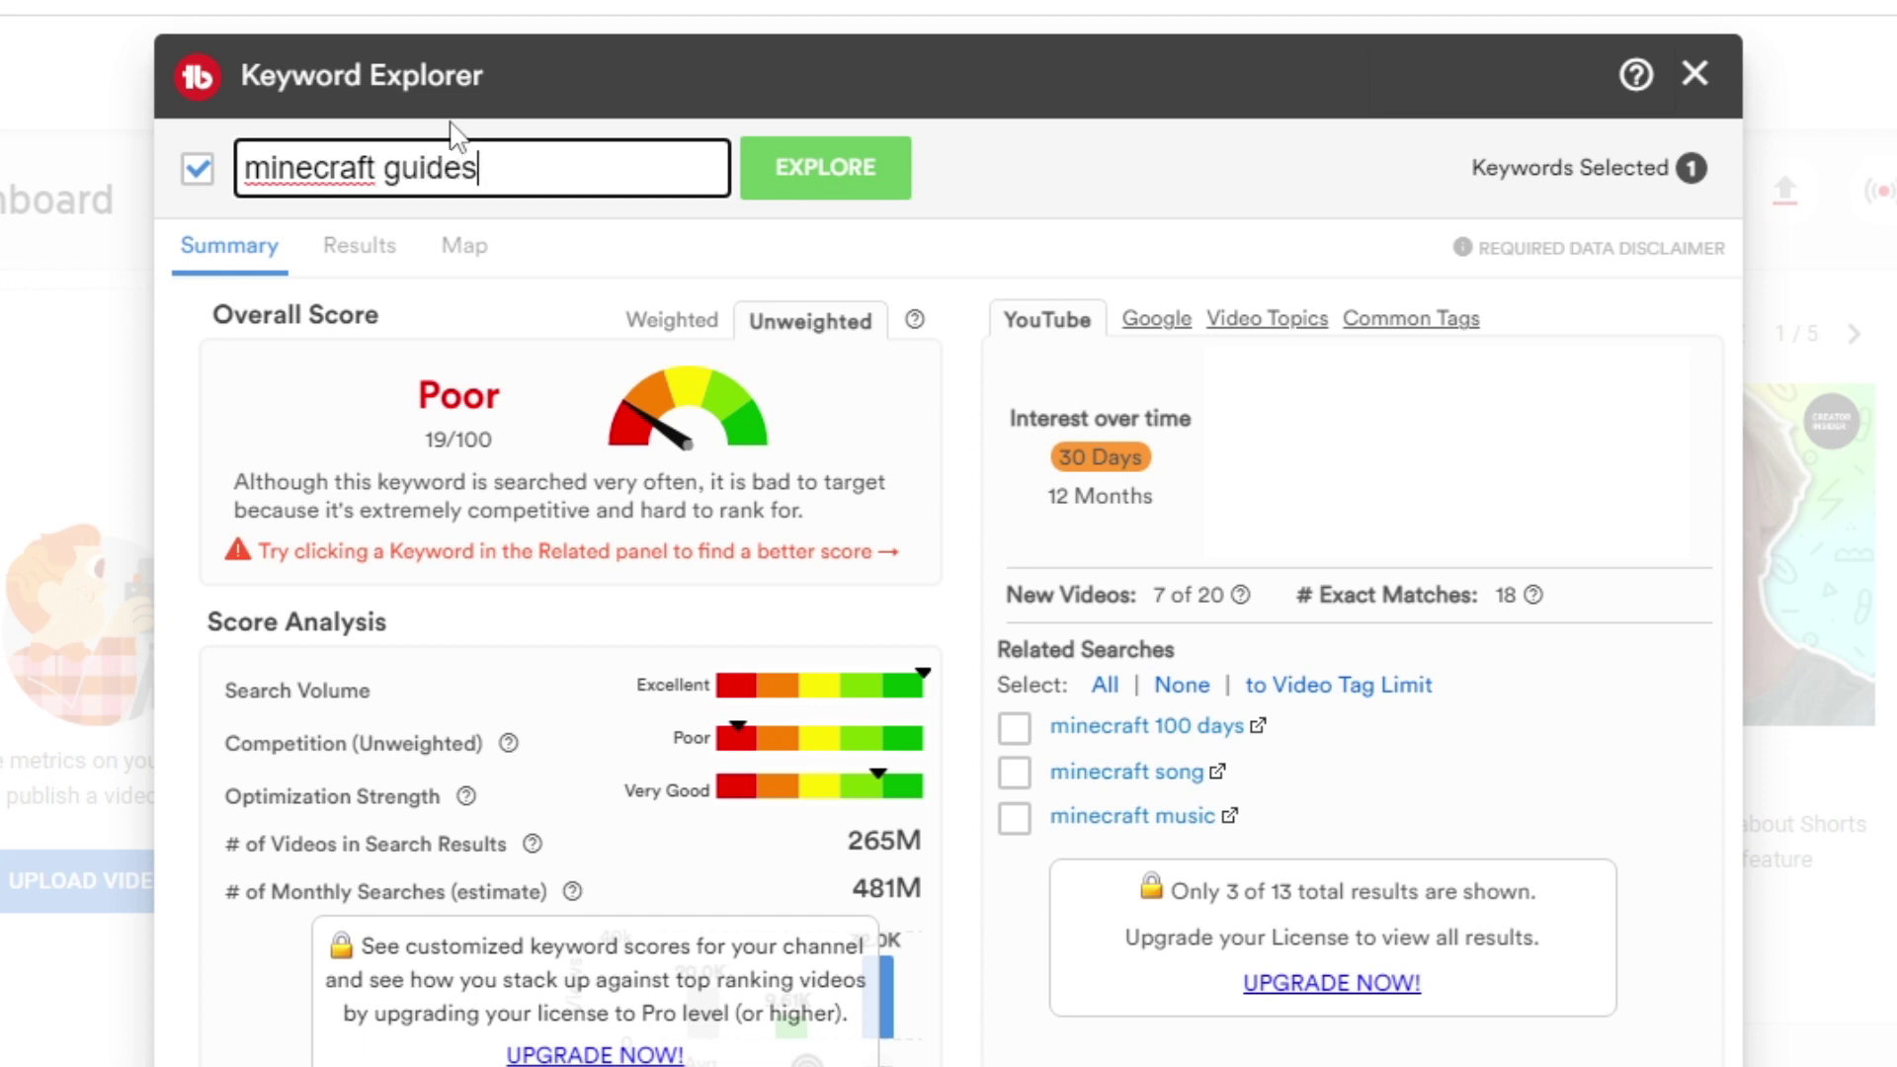
key(Return)
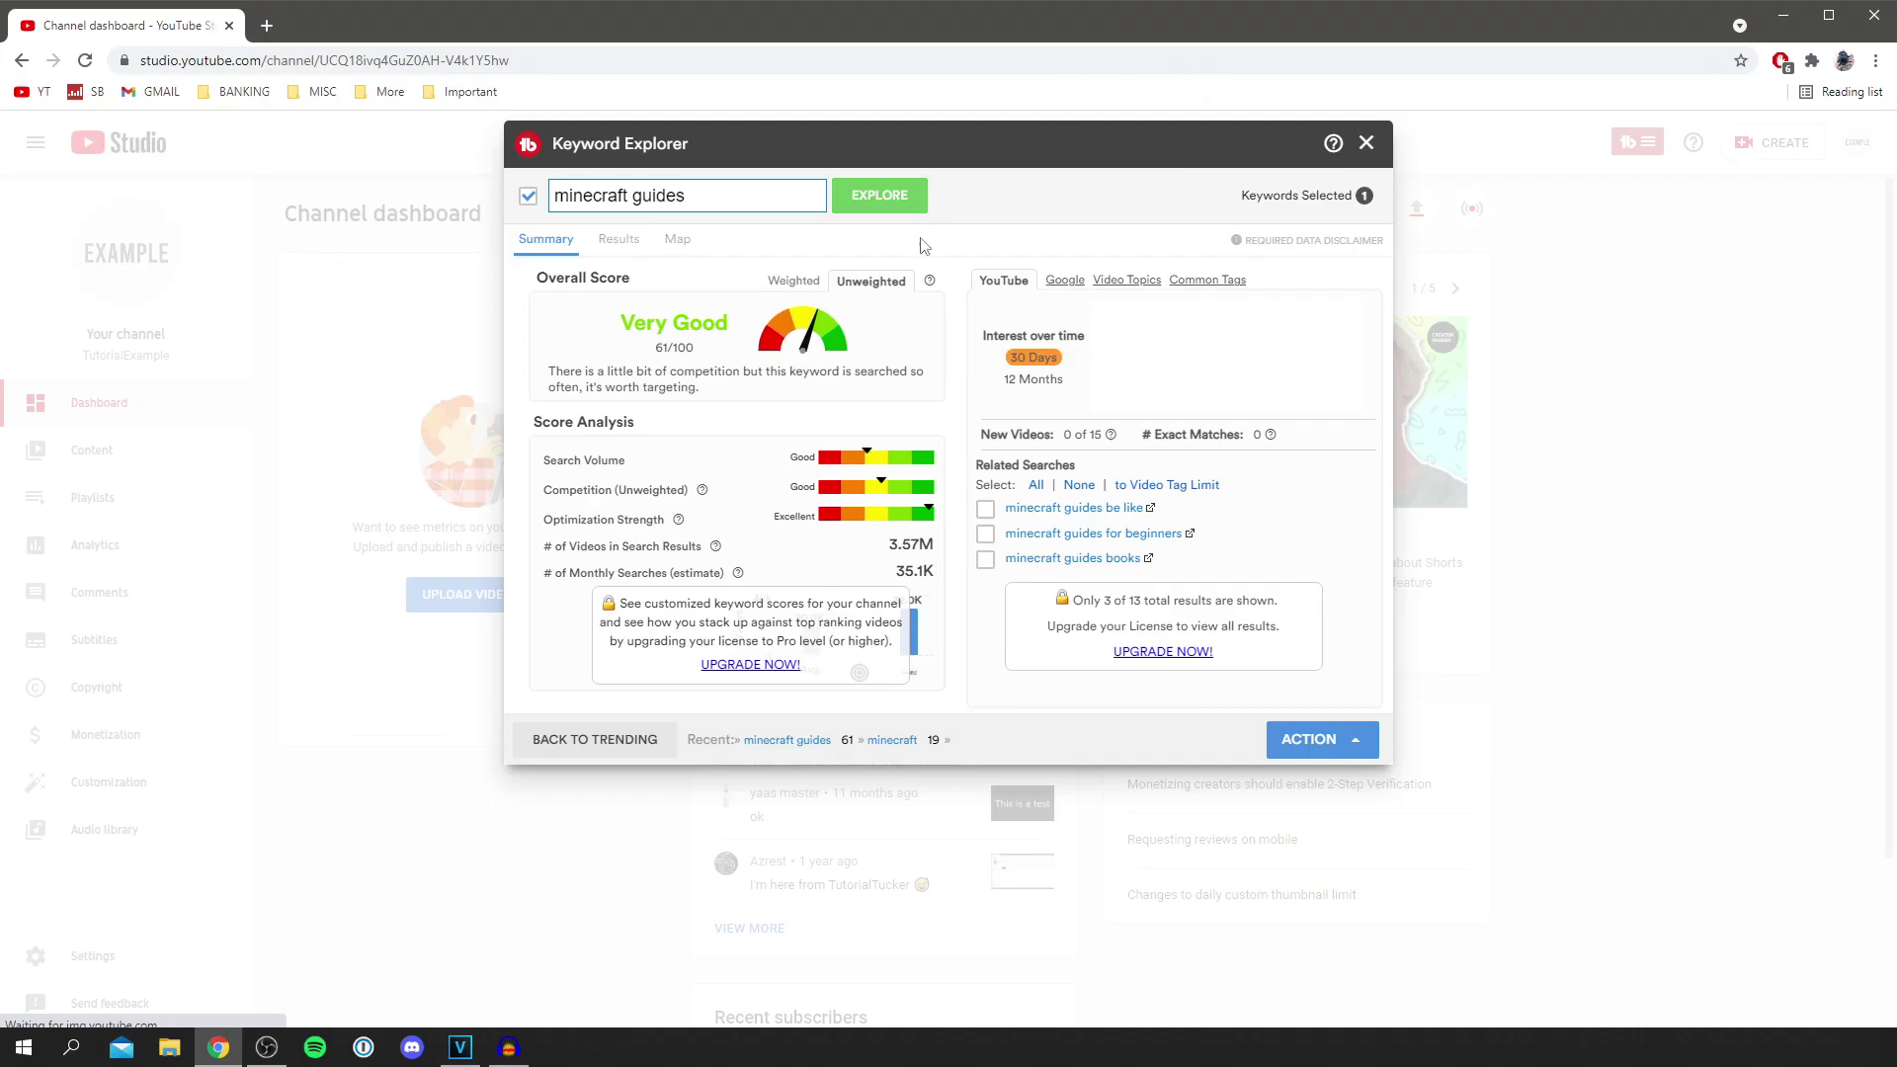
click(1366, 142)
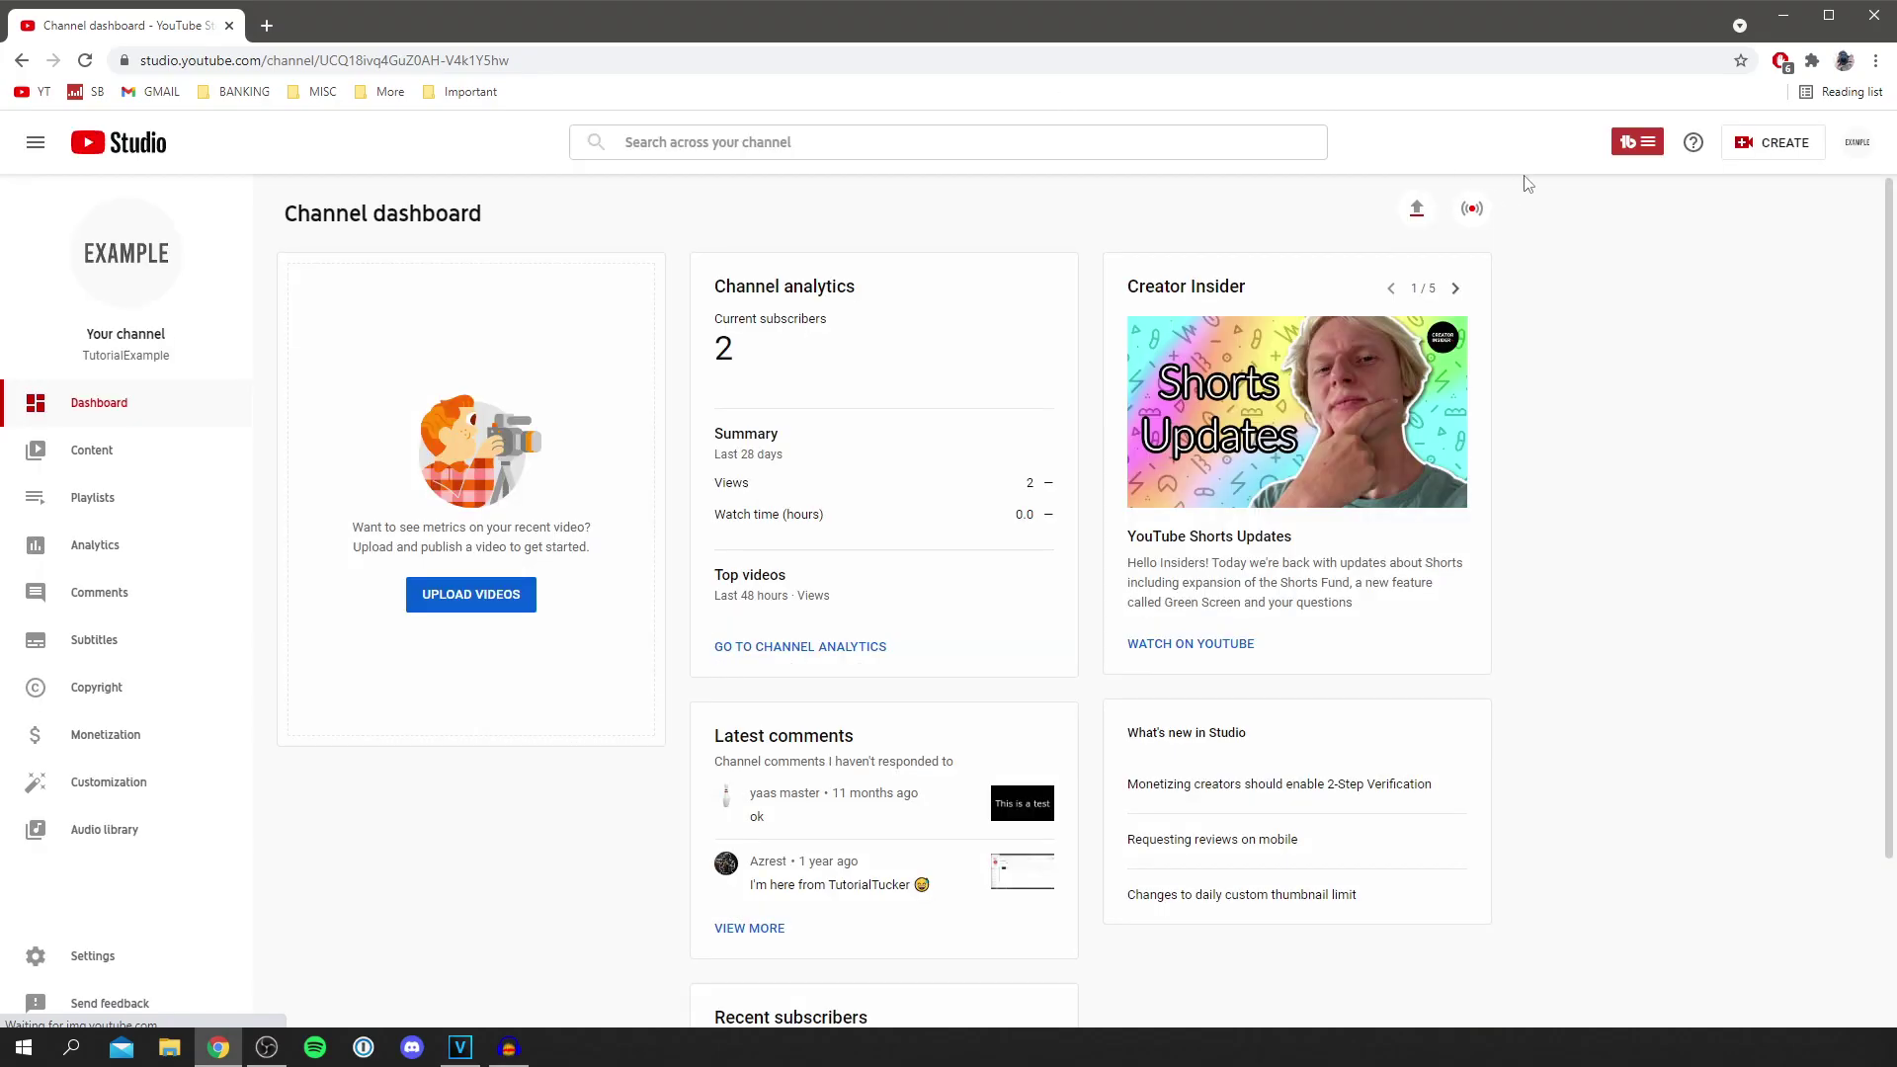
Step: In Video Topic Planner, save a new topic 'Tutorial' with notes 'Examples'
click(1638, 144)
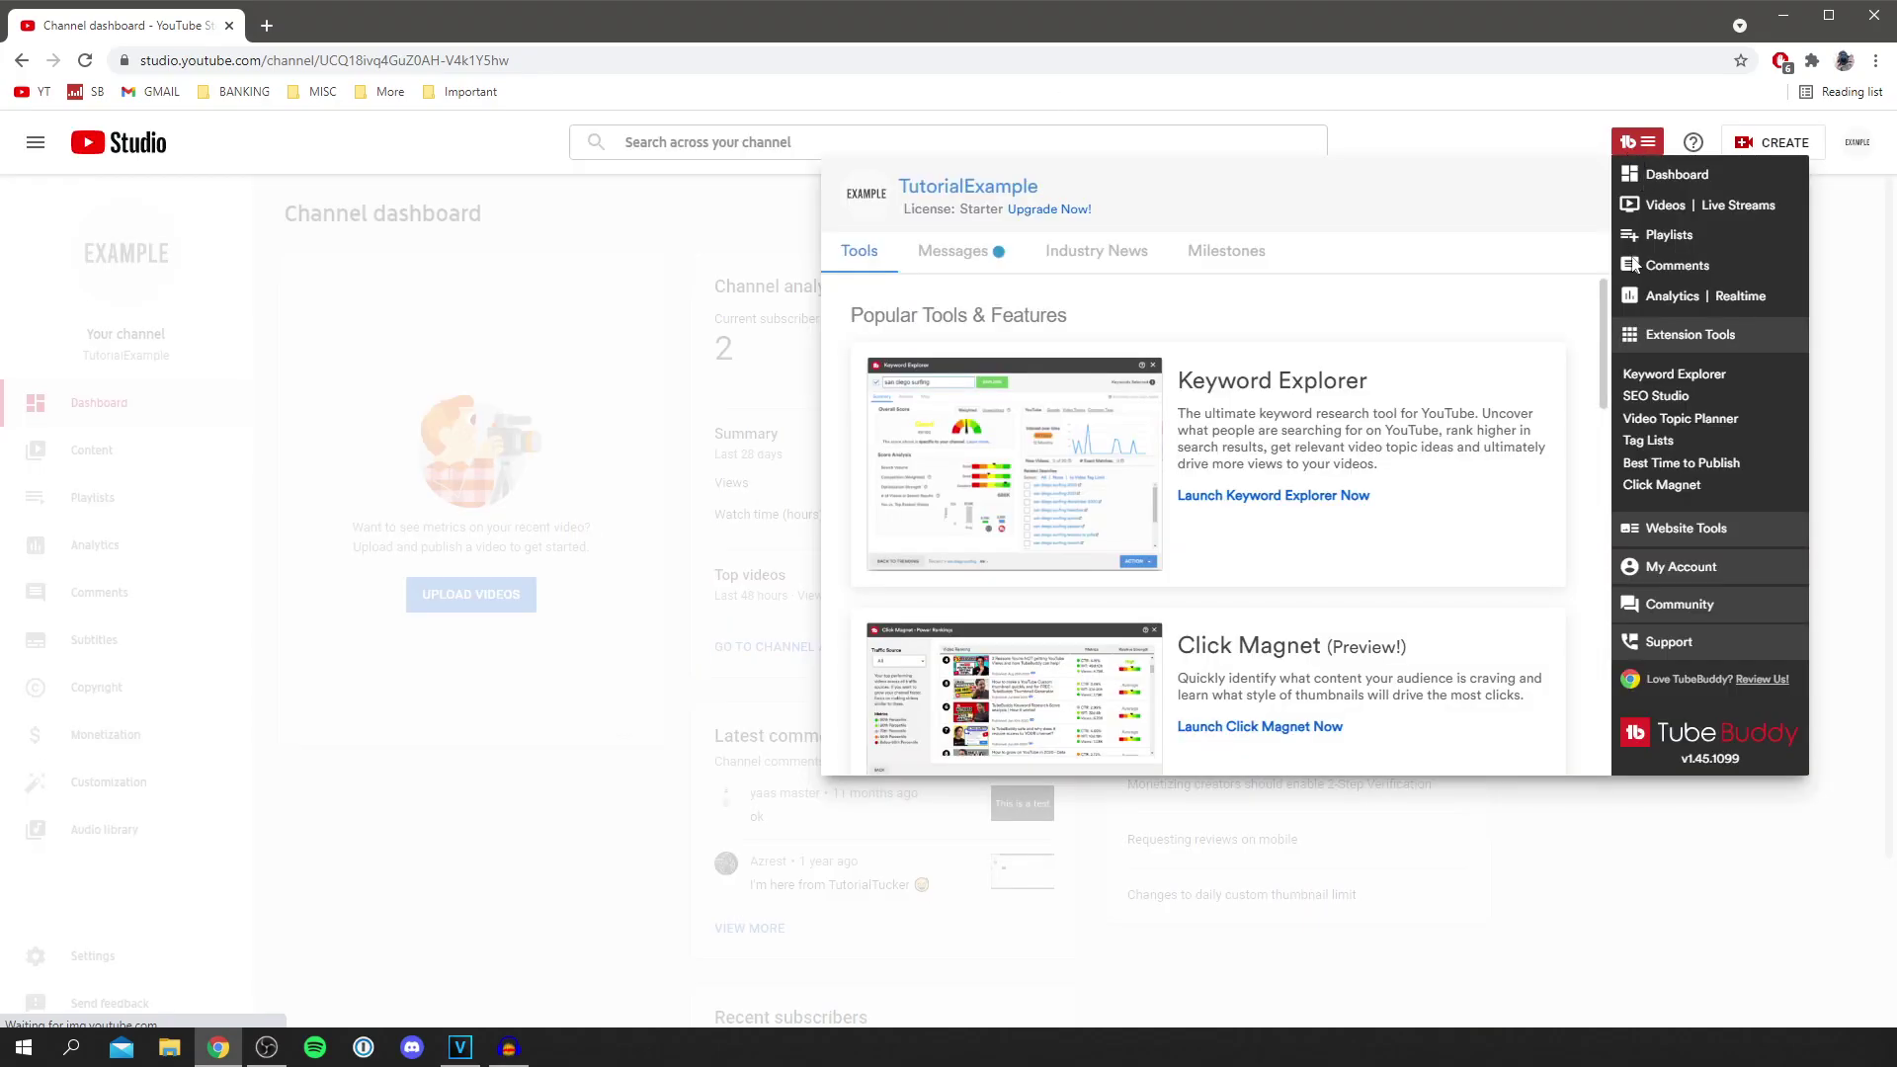
click(1681, 419)
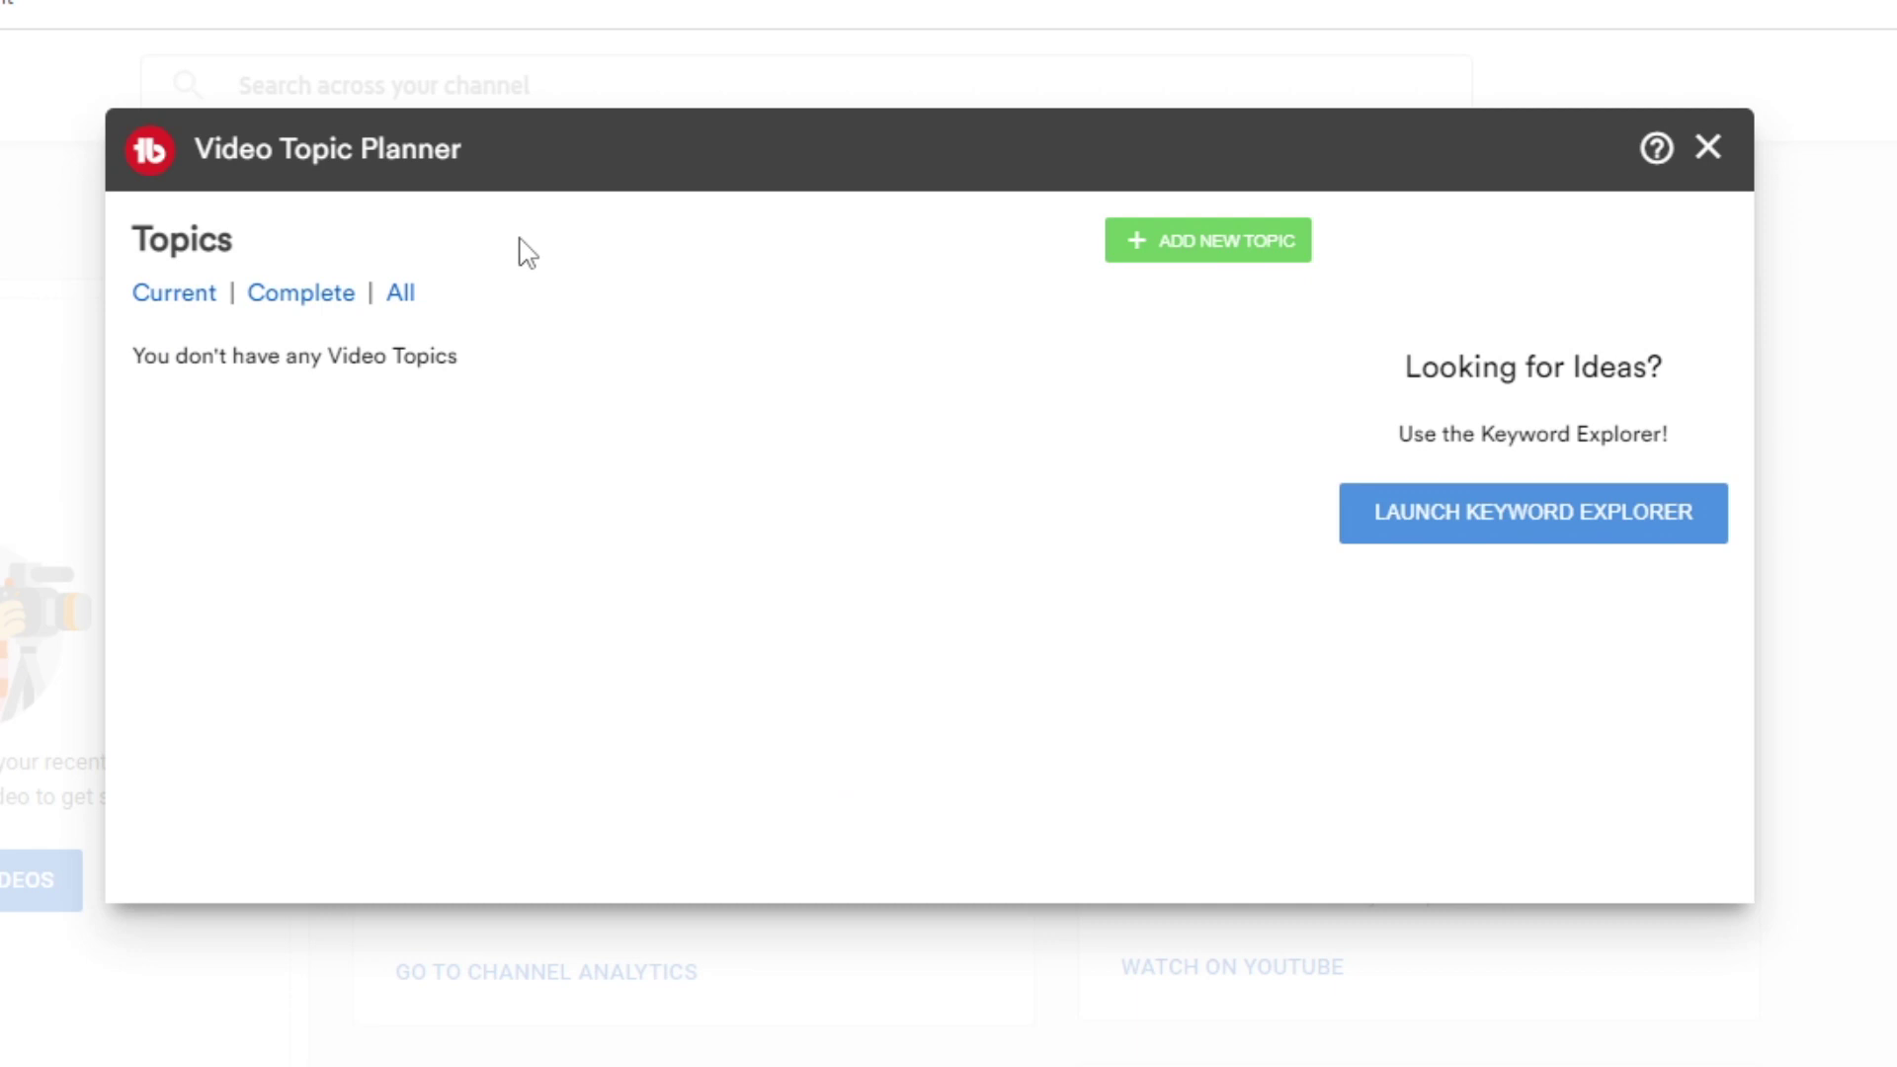
click(1227, 245)
click(656, 301)
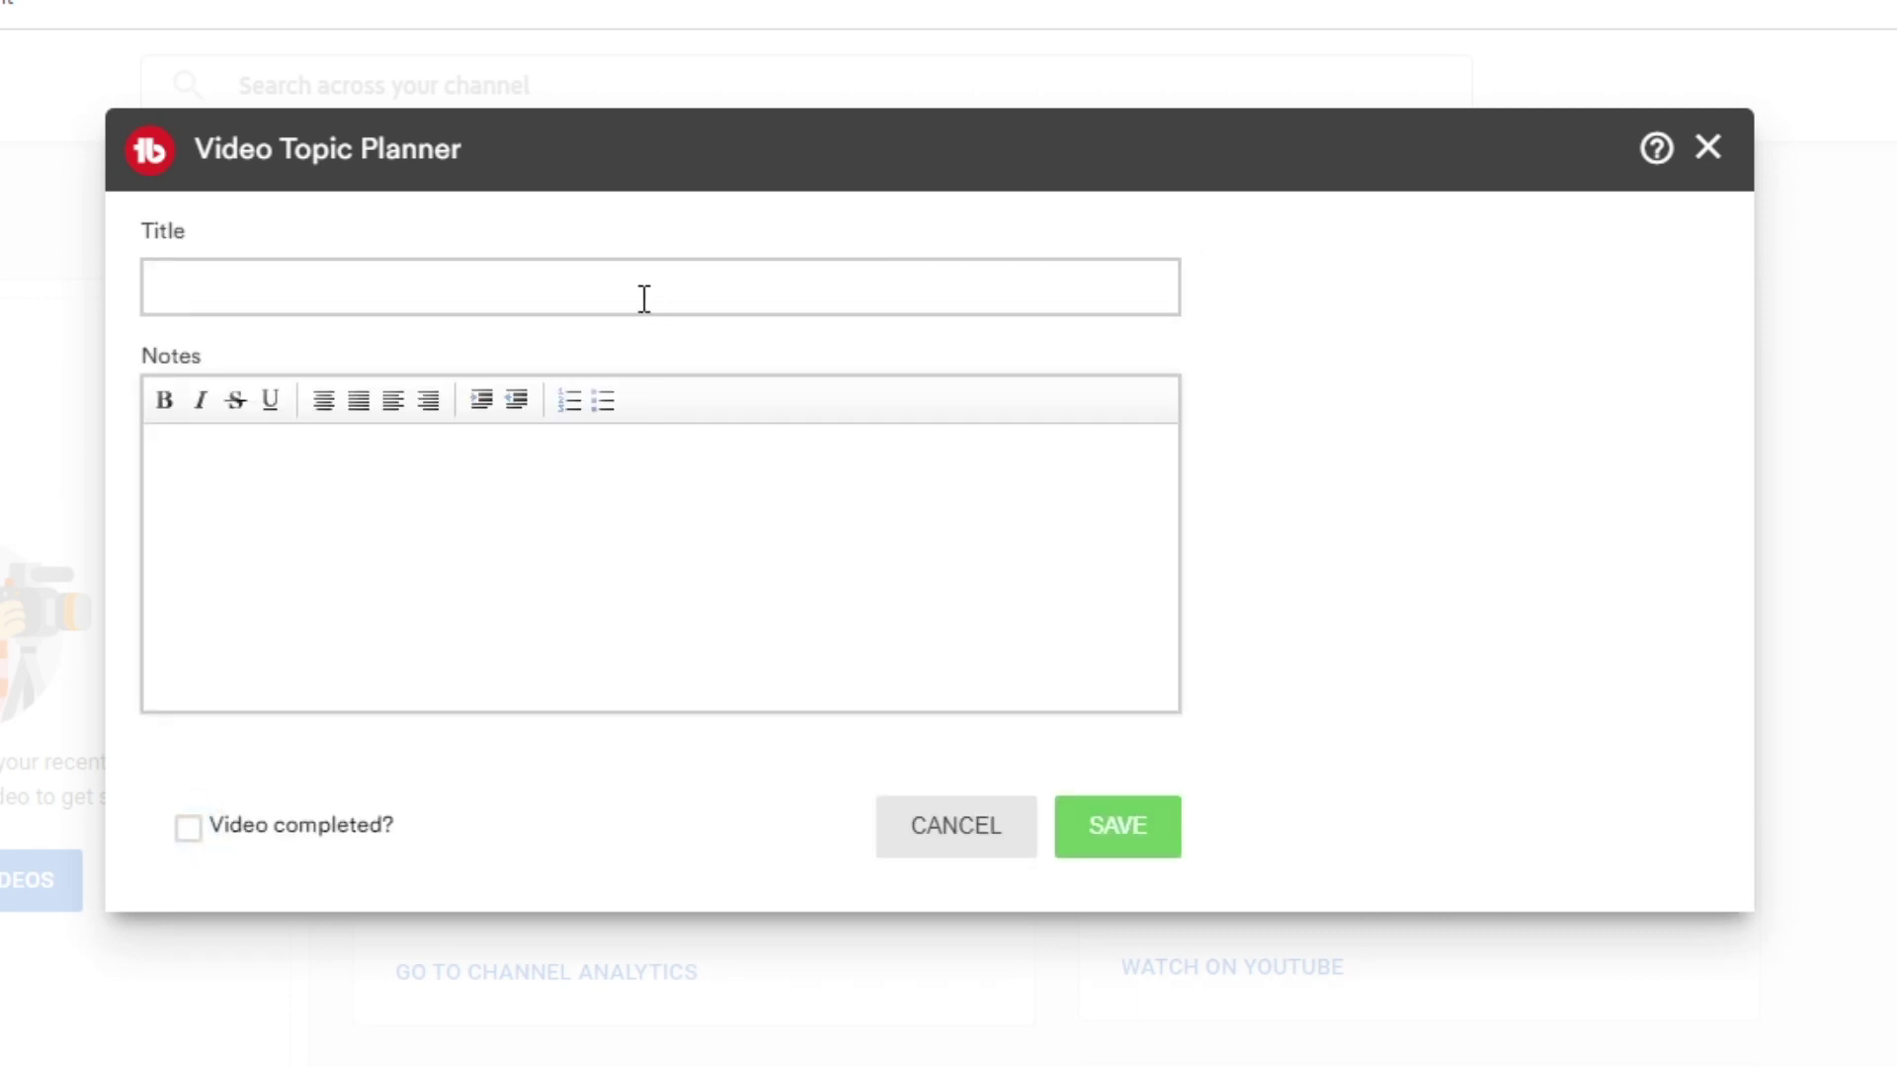
text(Tutorial)
click(516, 476)
text(xamples)
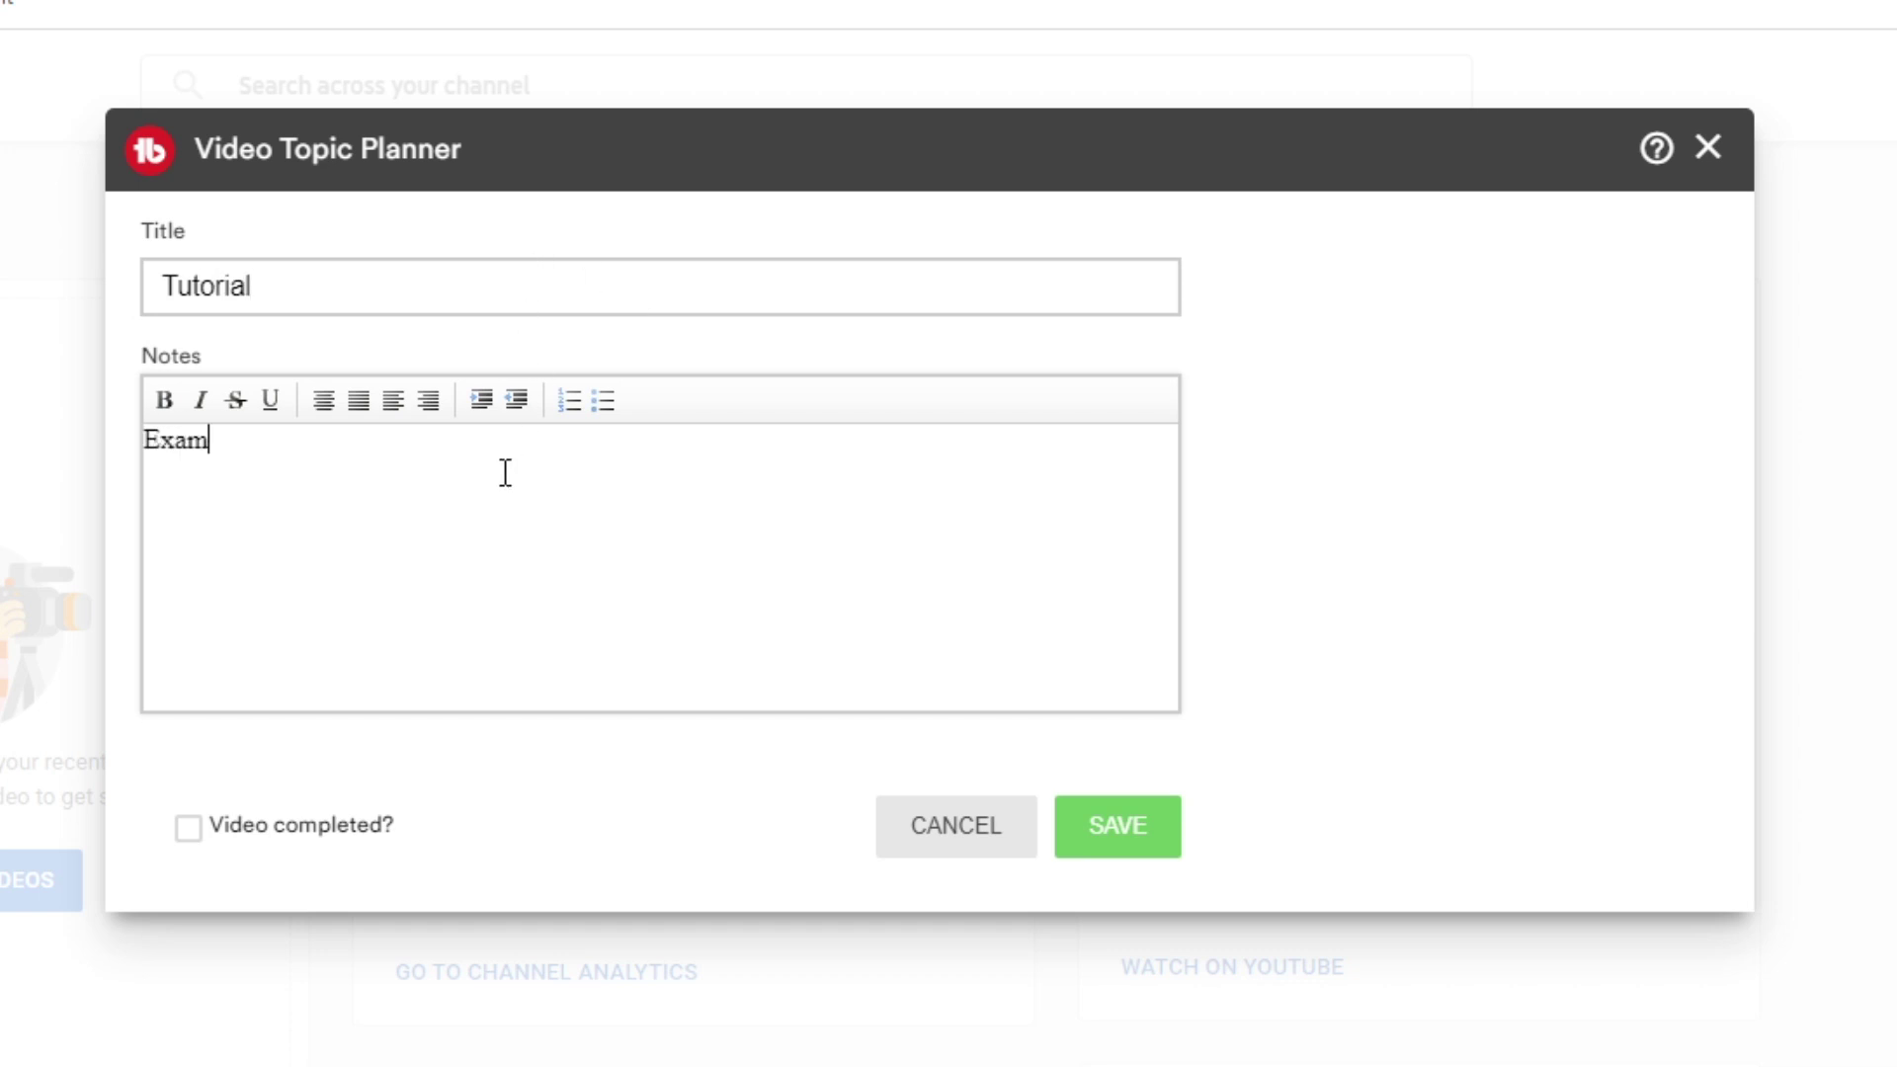
click(1117, 826)
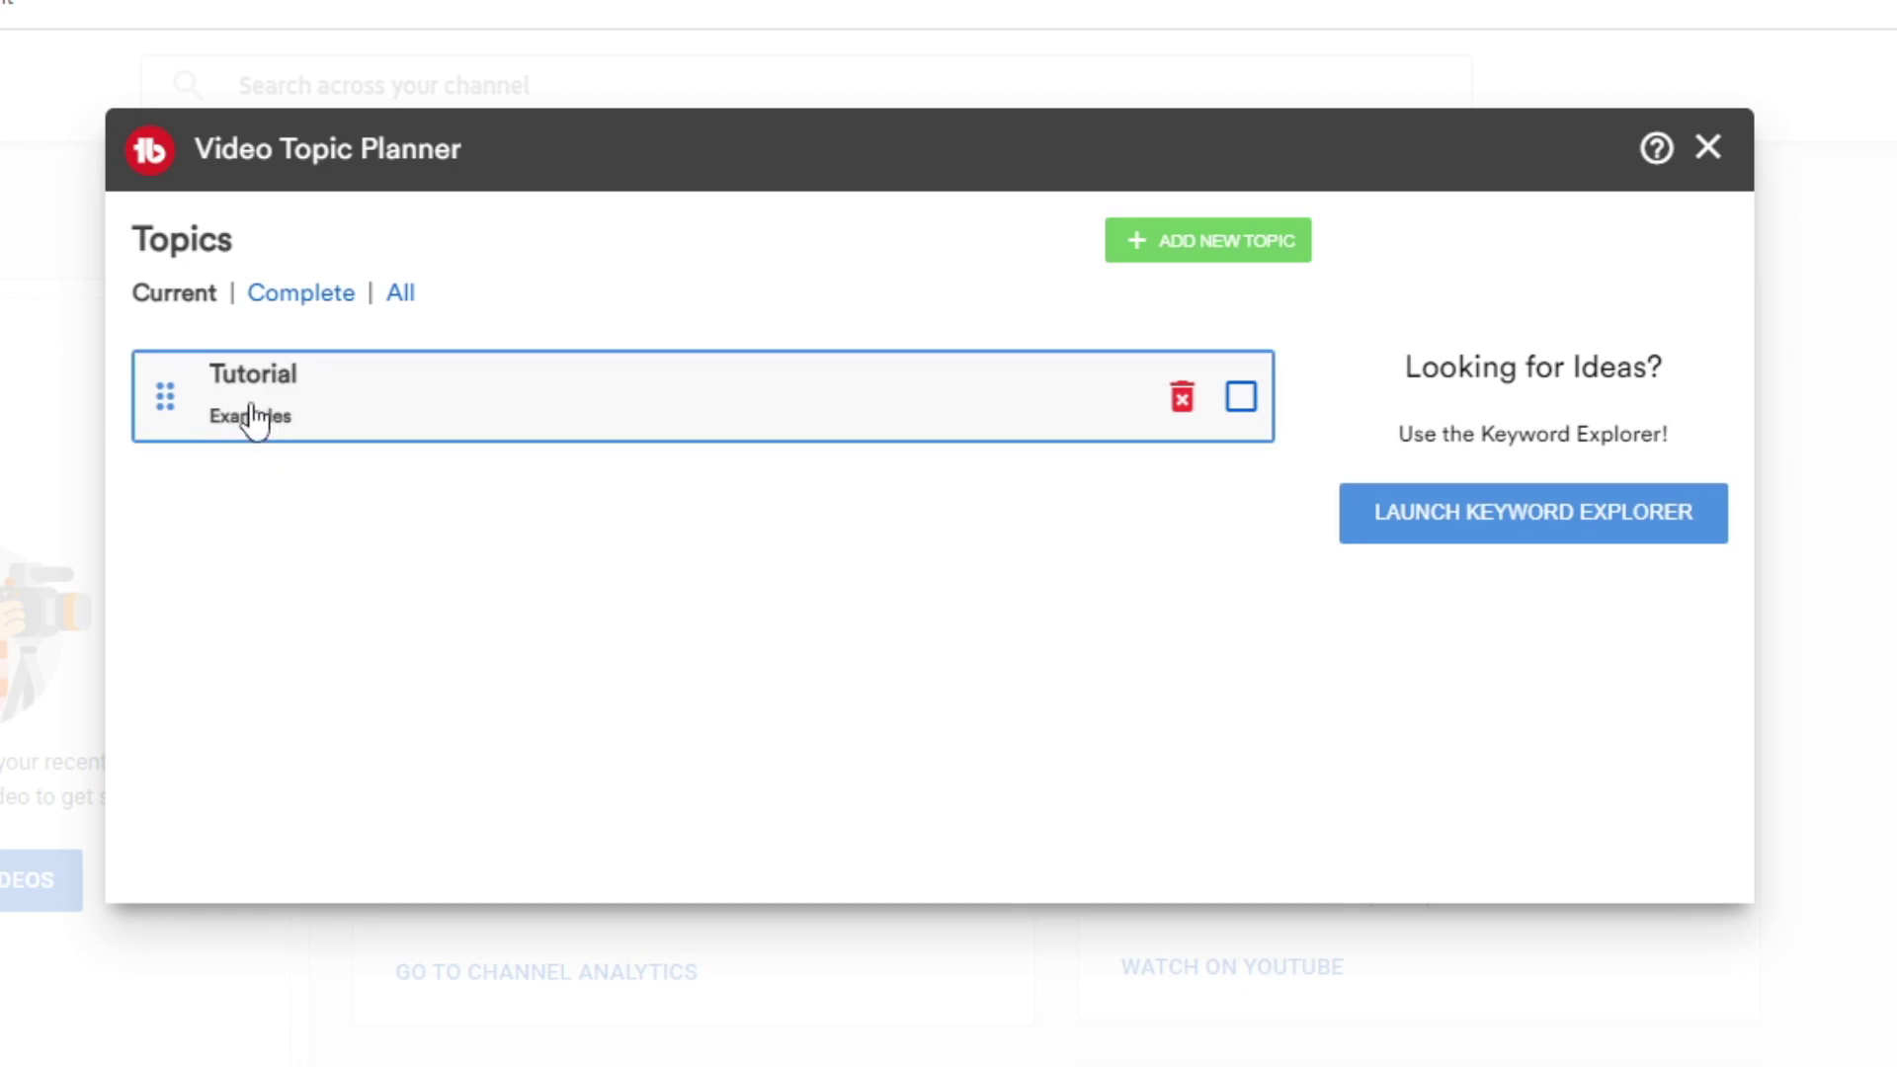
Step: Mark the Tutorial topic's video as completed and save it
click(255, 419)
click(189, 827)
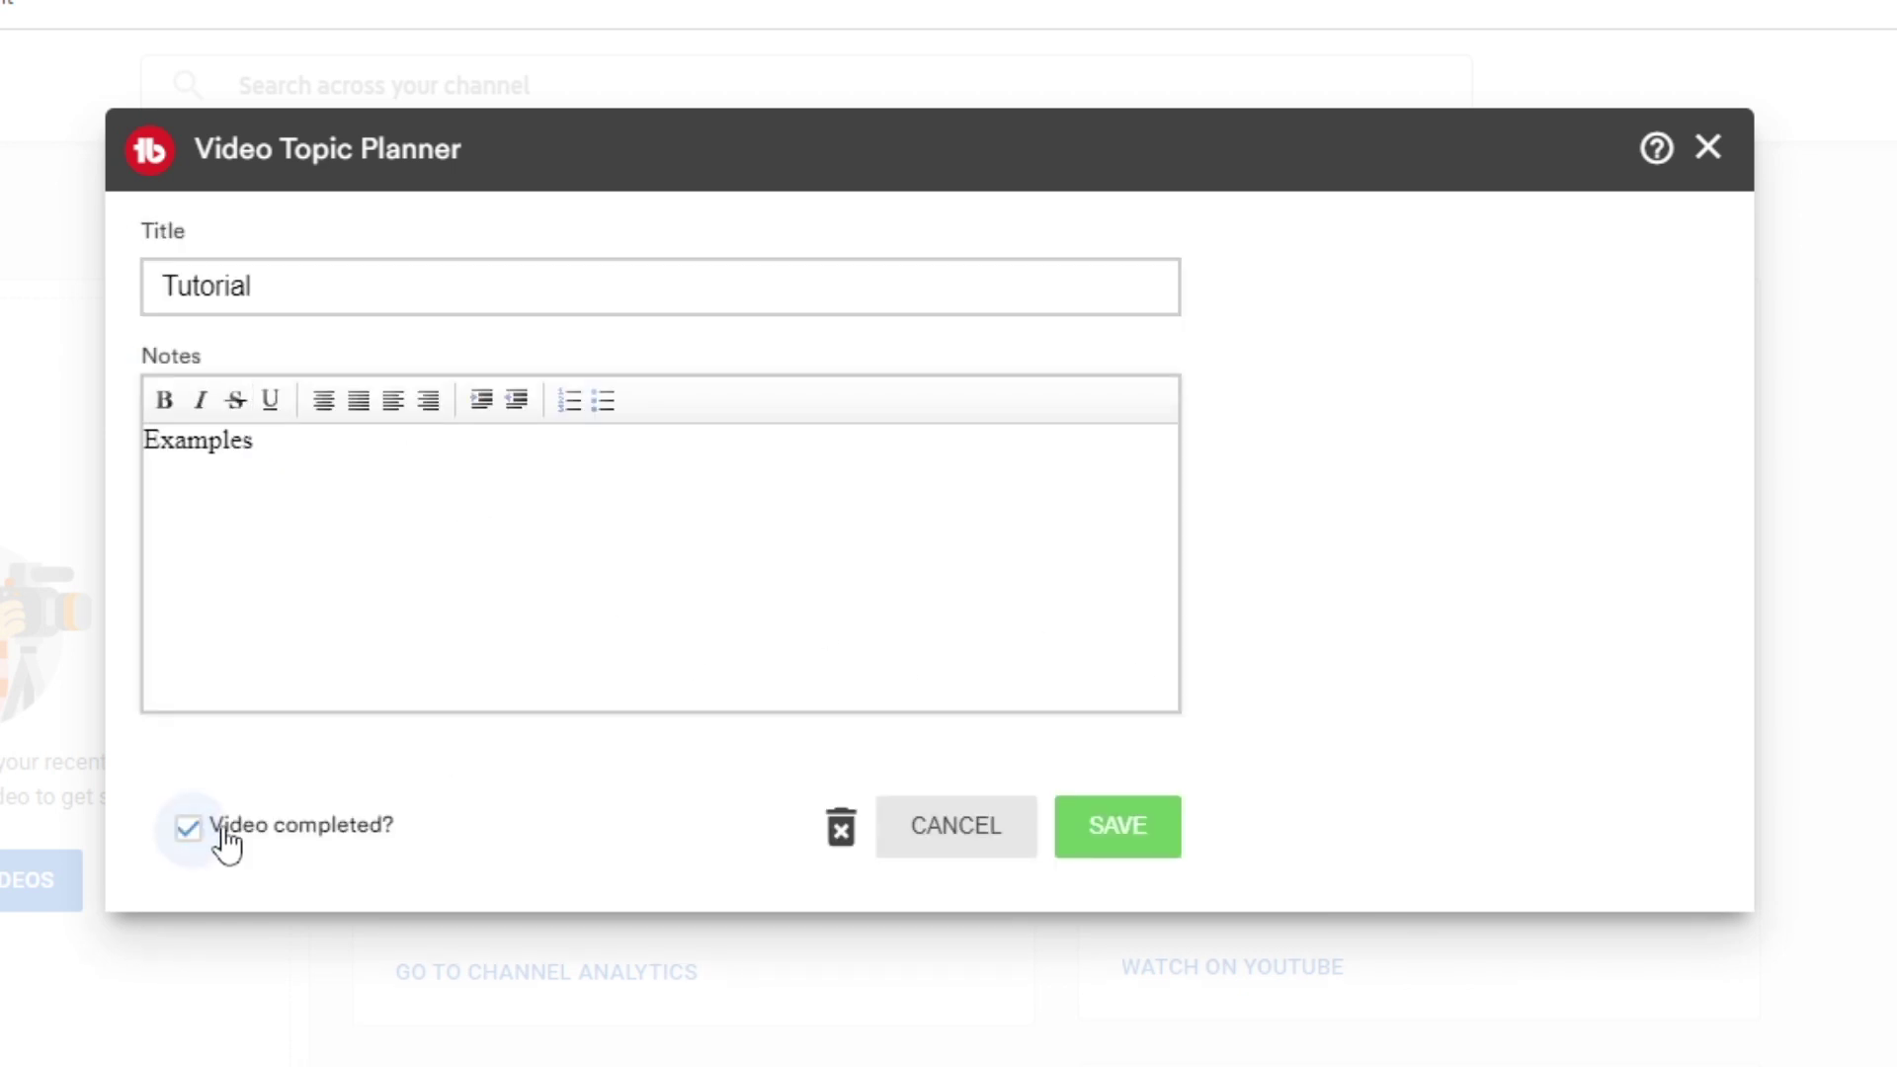
click(1117, 826)
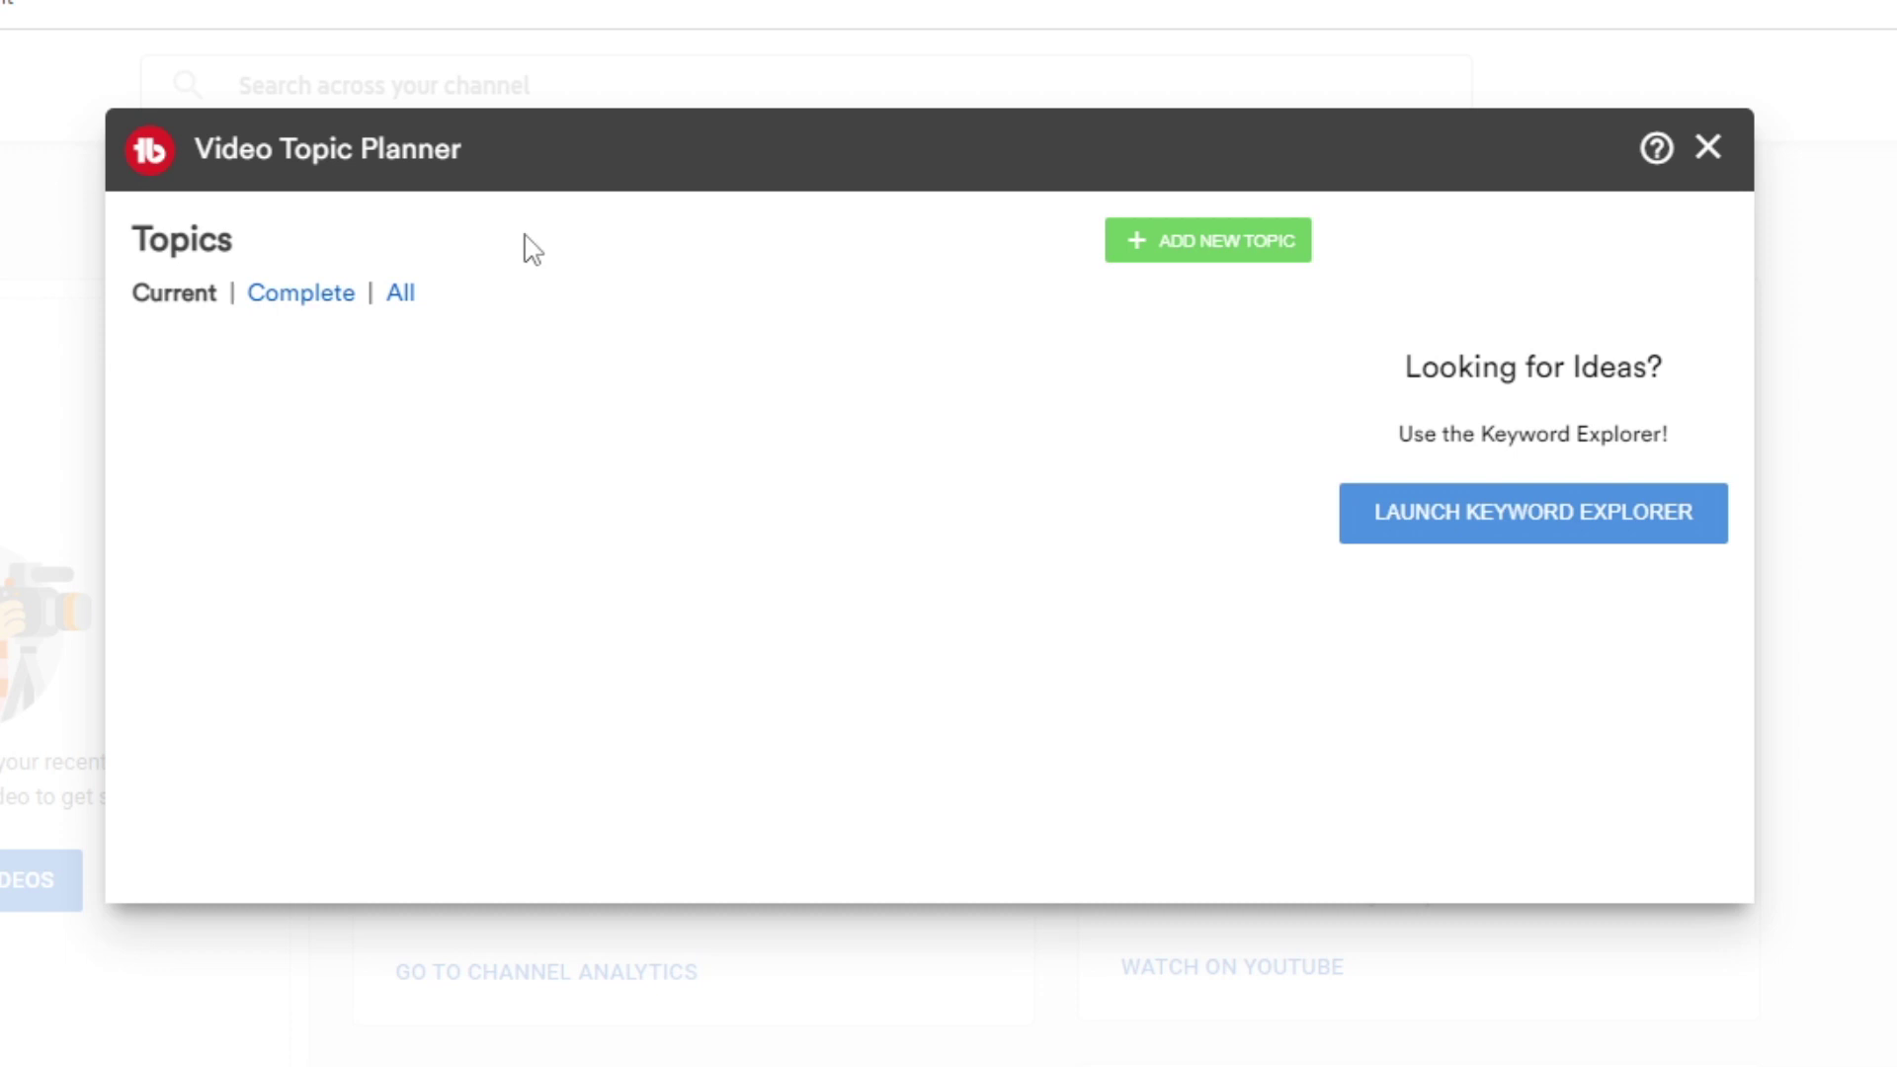
Step: Close the Video Topic Planner and browse the TubeBuddy Tools page's Popular Tools & Features
click(1708, 147)
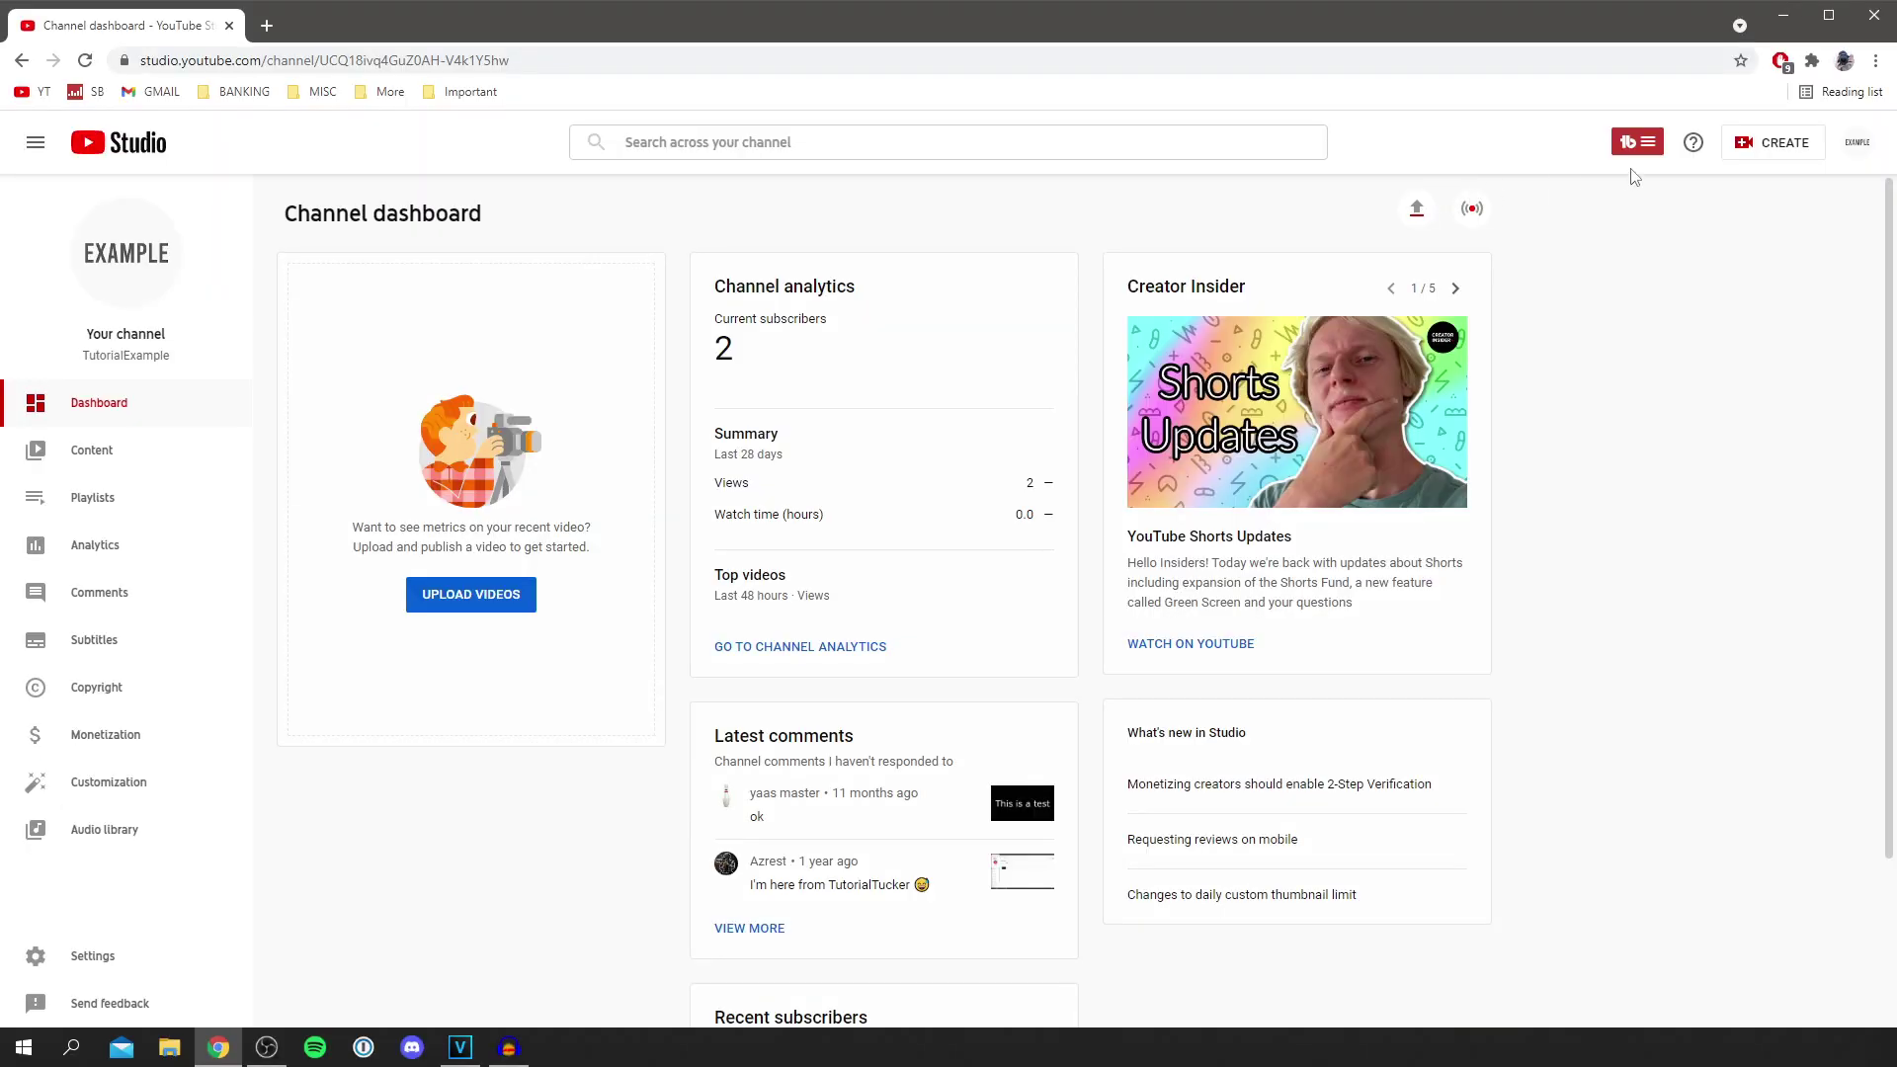
click(1638, 142)
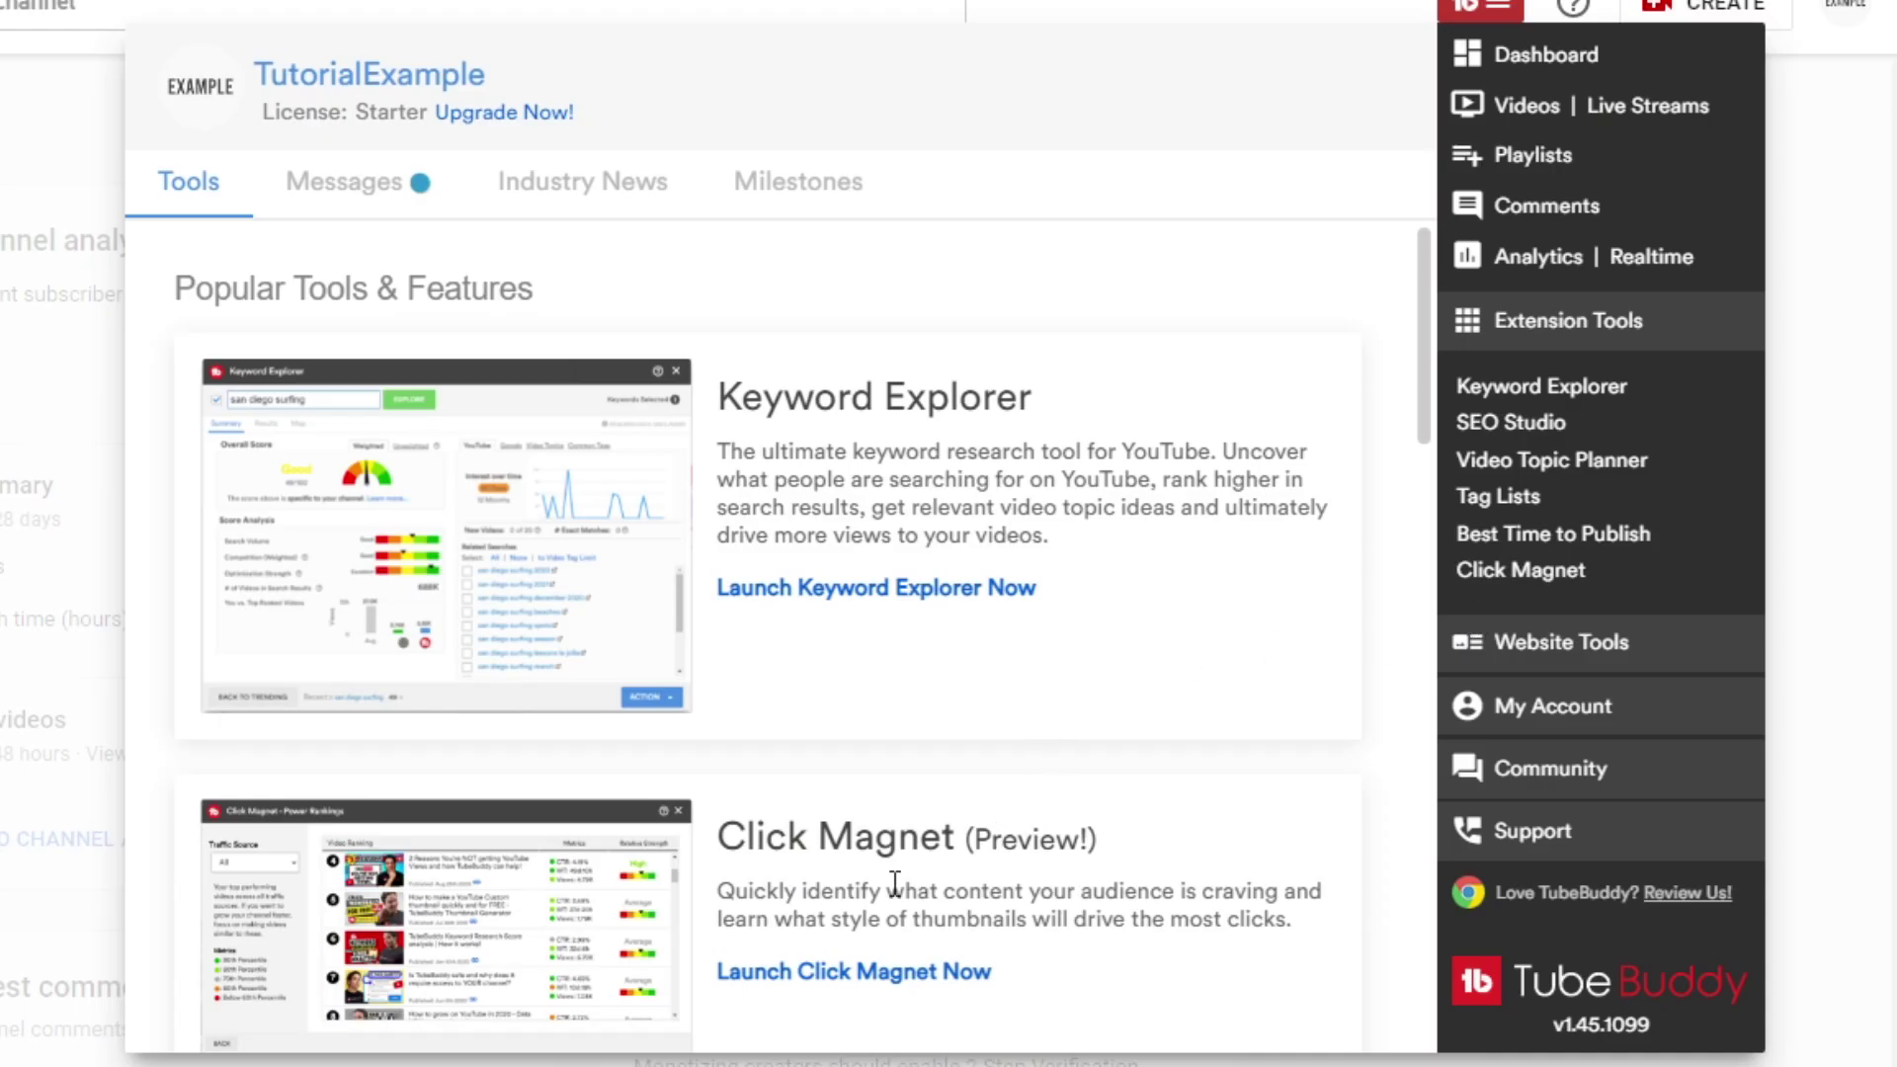
scroll(1197, 694, down, 2)
double_click(813, 727)
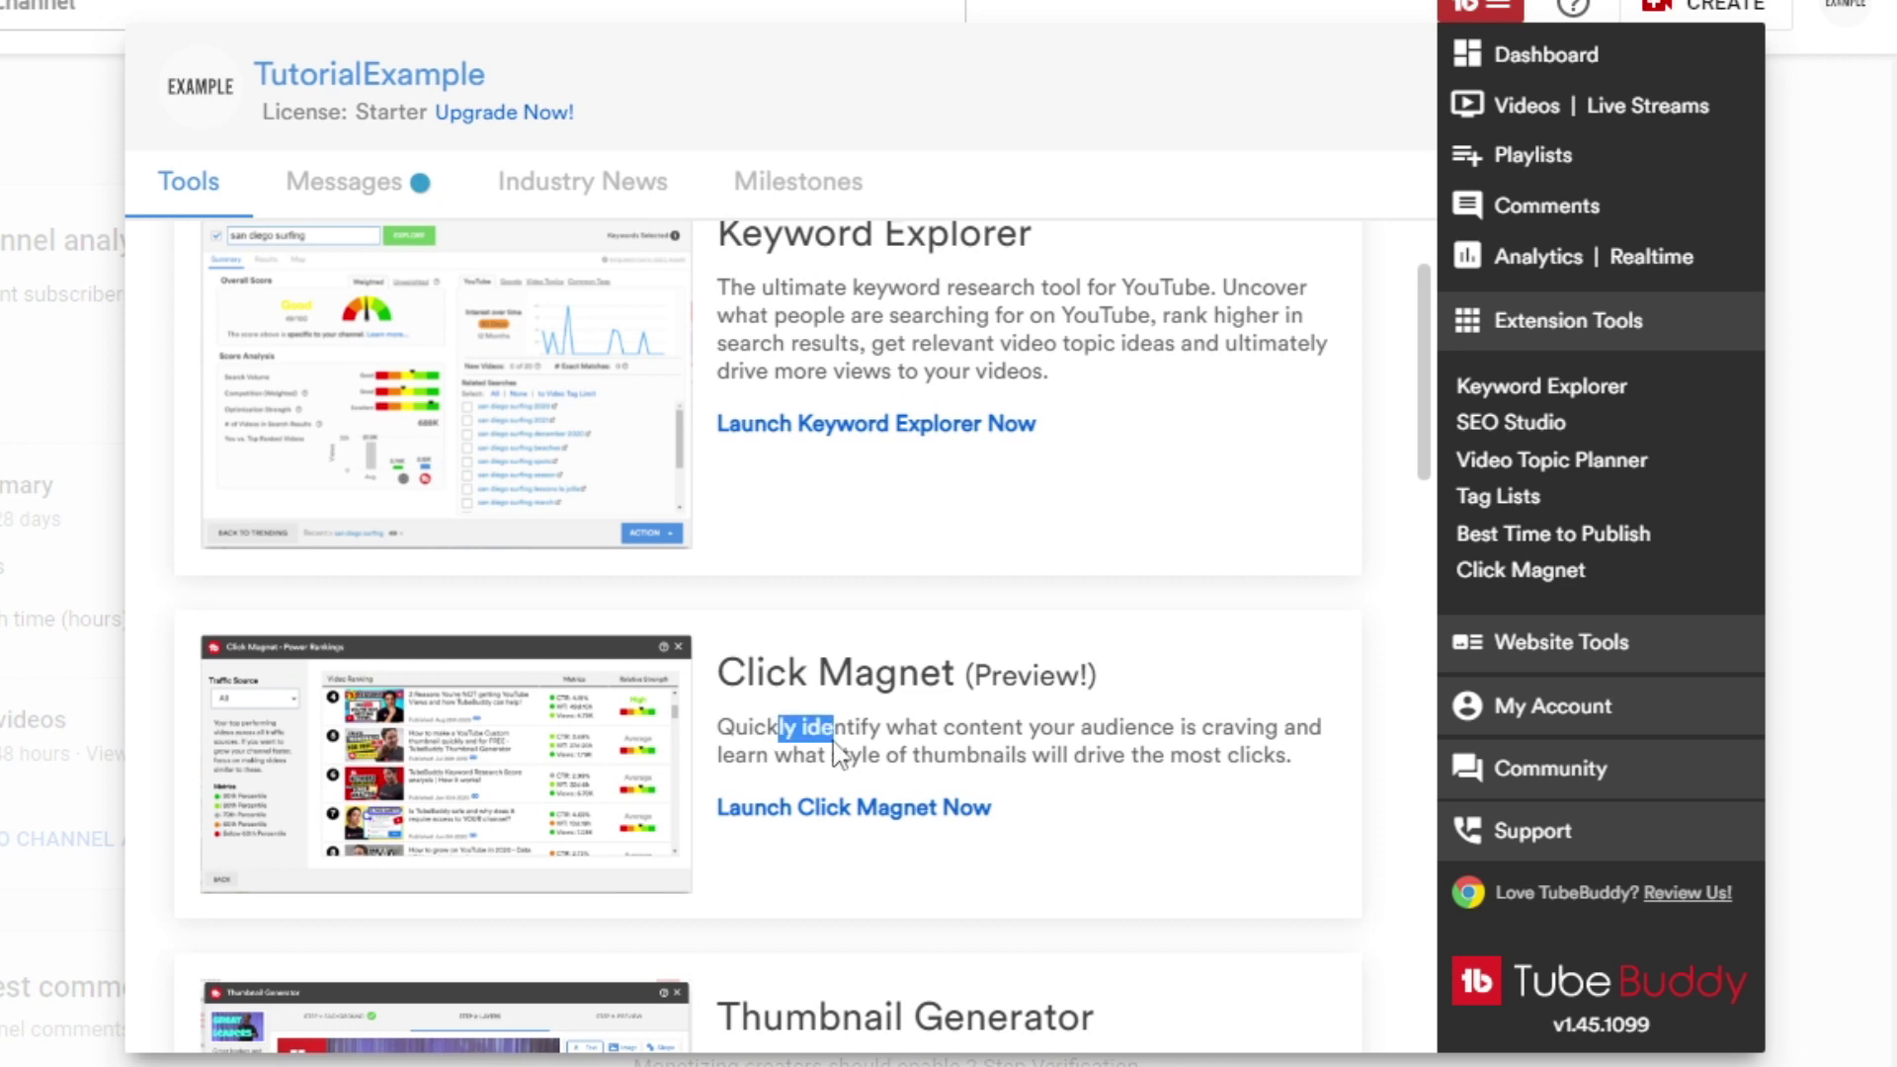
click(830, 753)
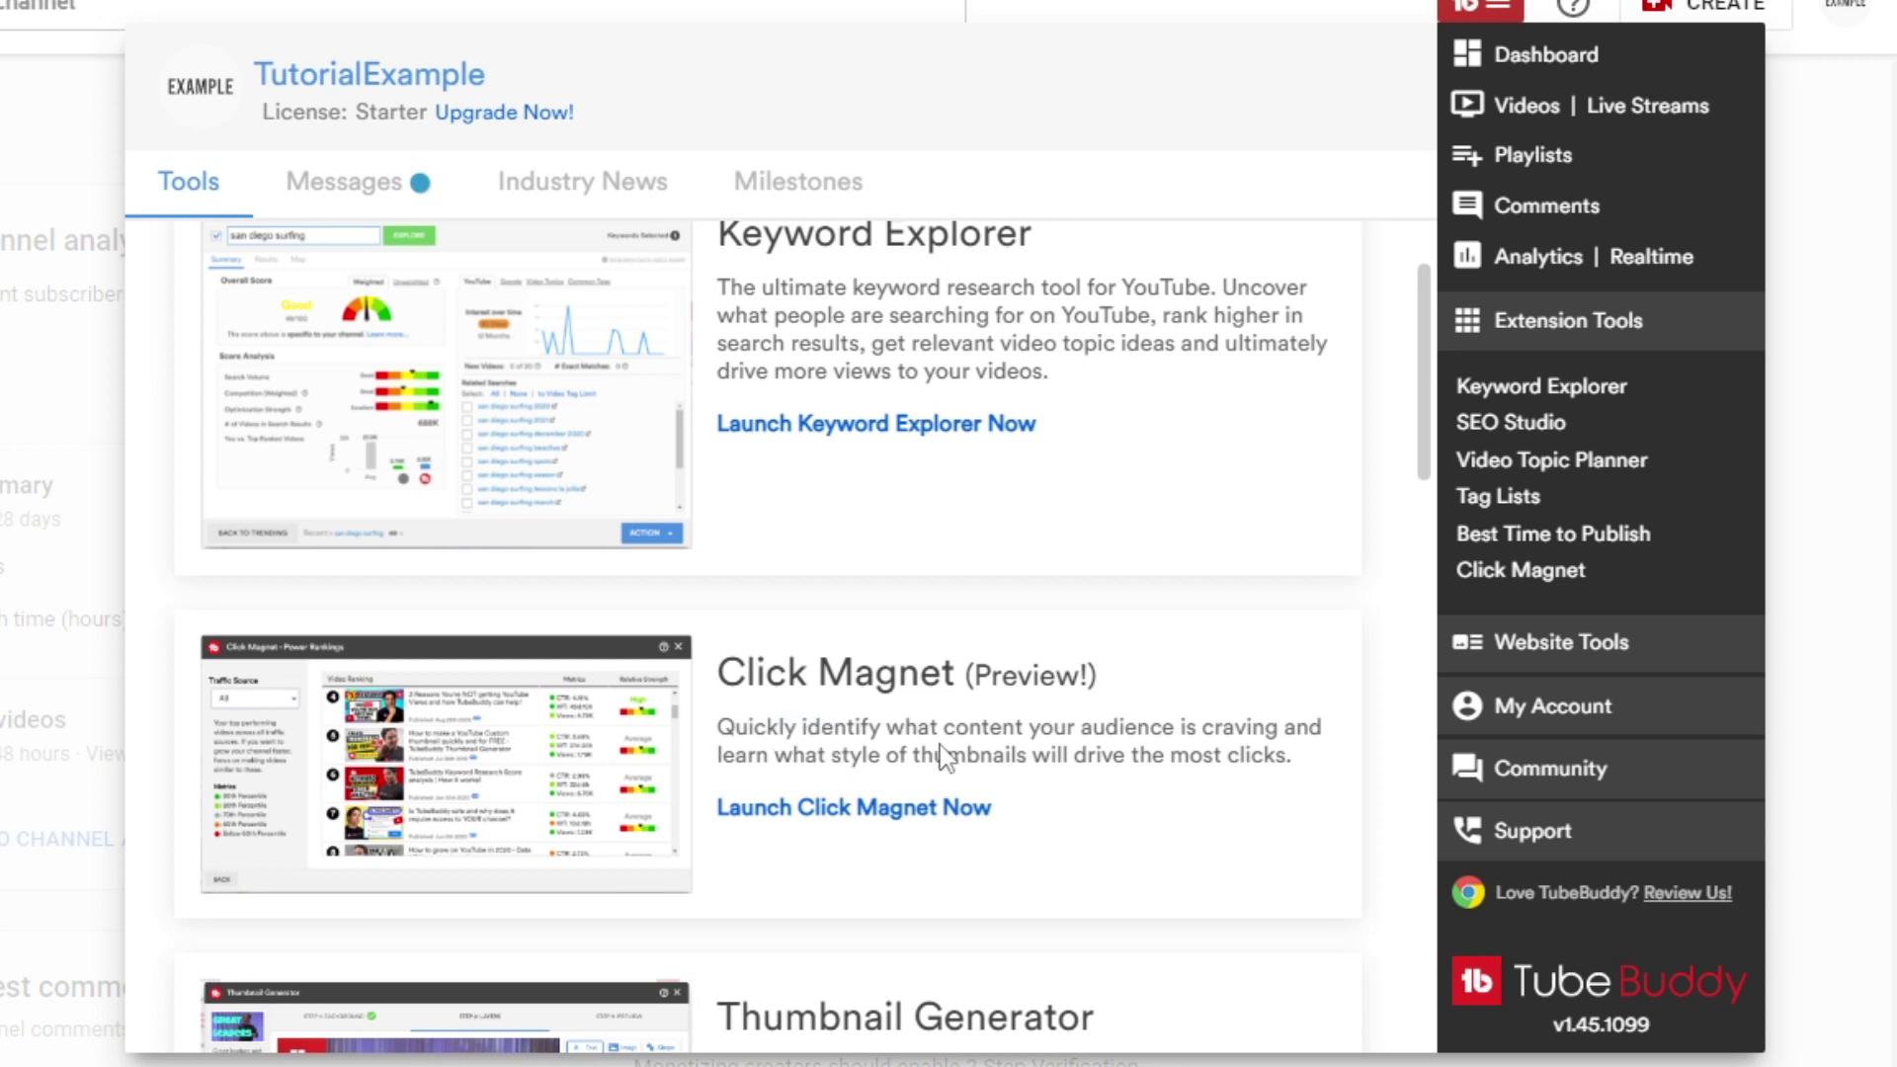
drag(853, 754, 966, 755)
click(967, 764)
scroll(967, 762, down, 2)
scroll(966, 763, down, 2)
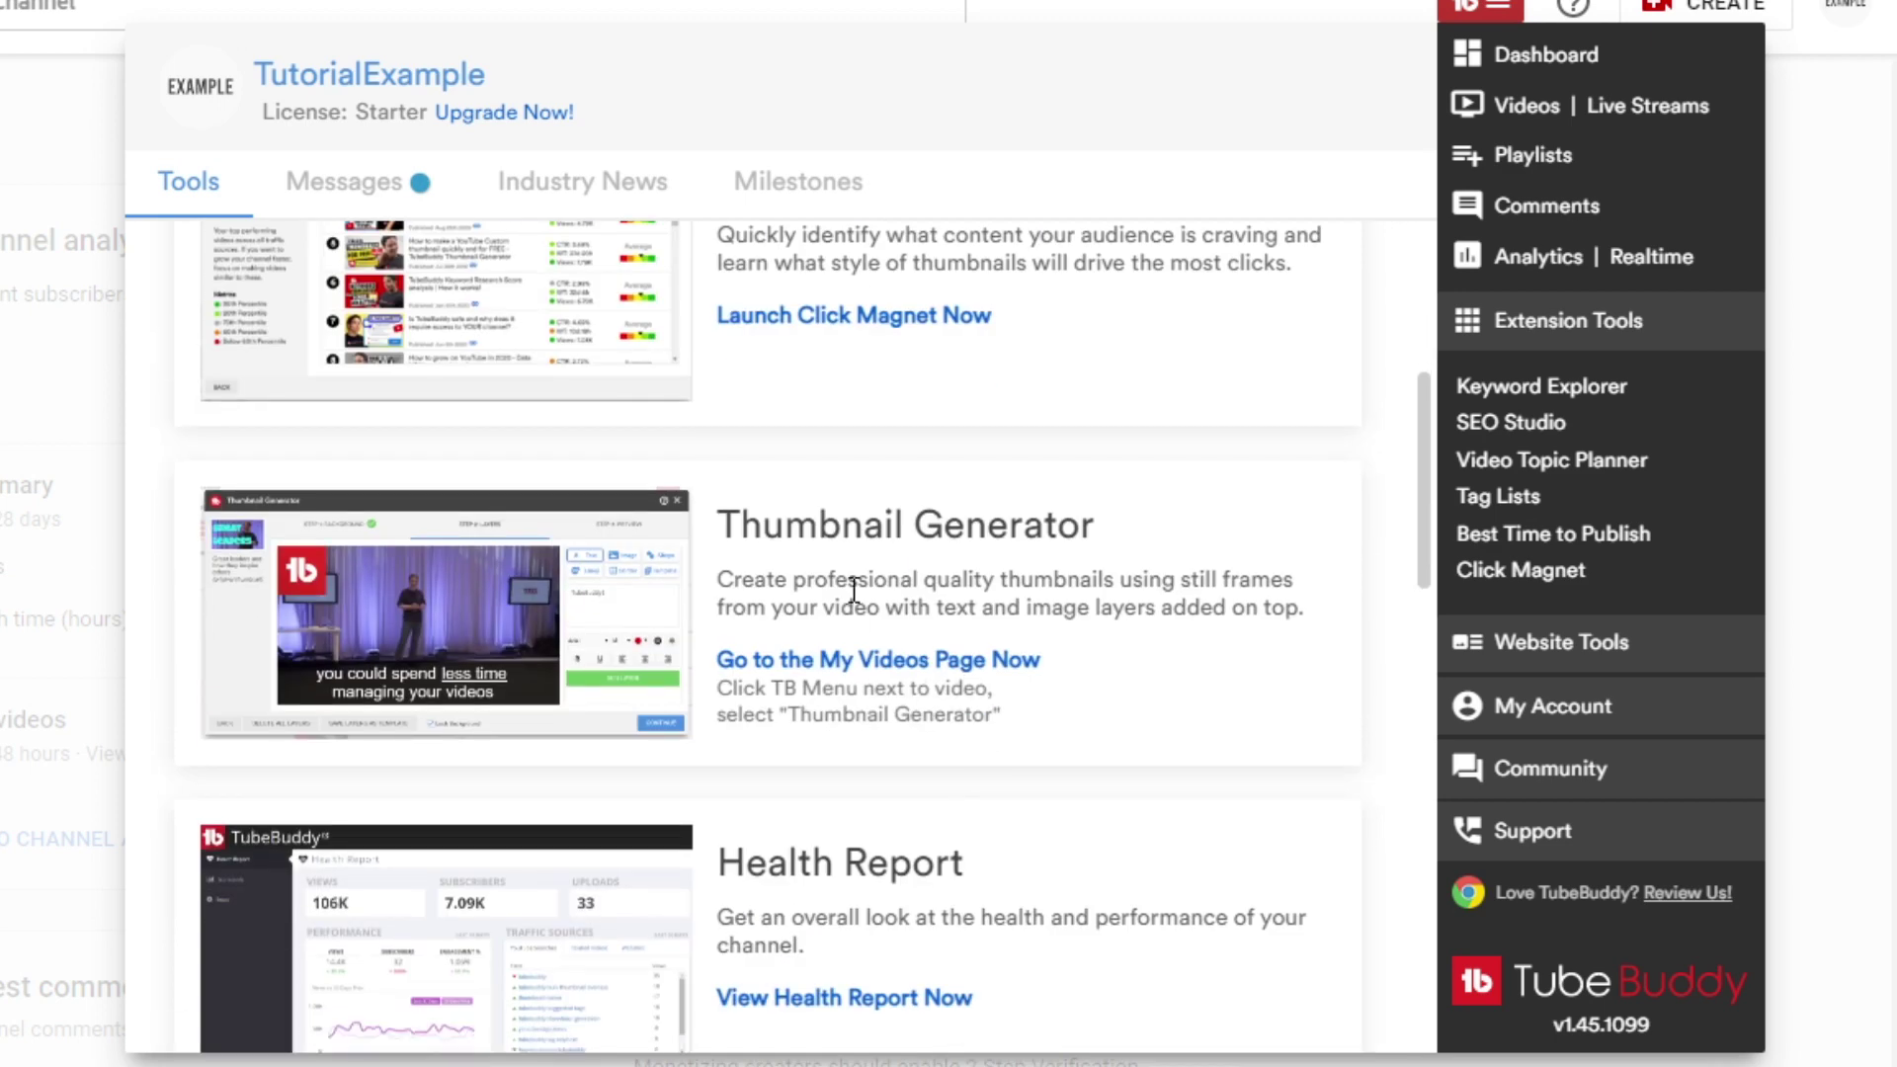
scroll(852, 586, down, 2)
scroll(895, 700, down, 2)
scroll(895, 700, down, 2)
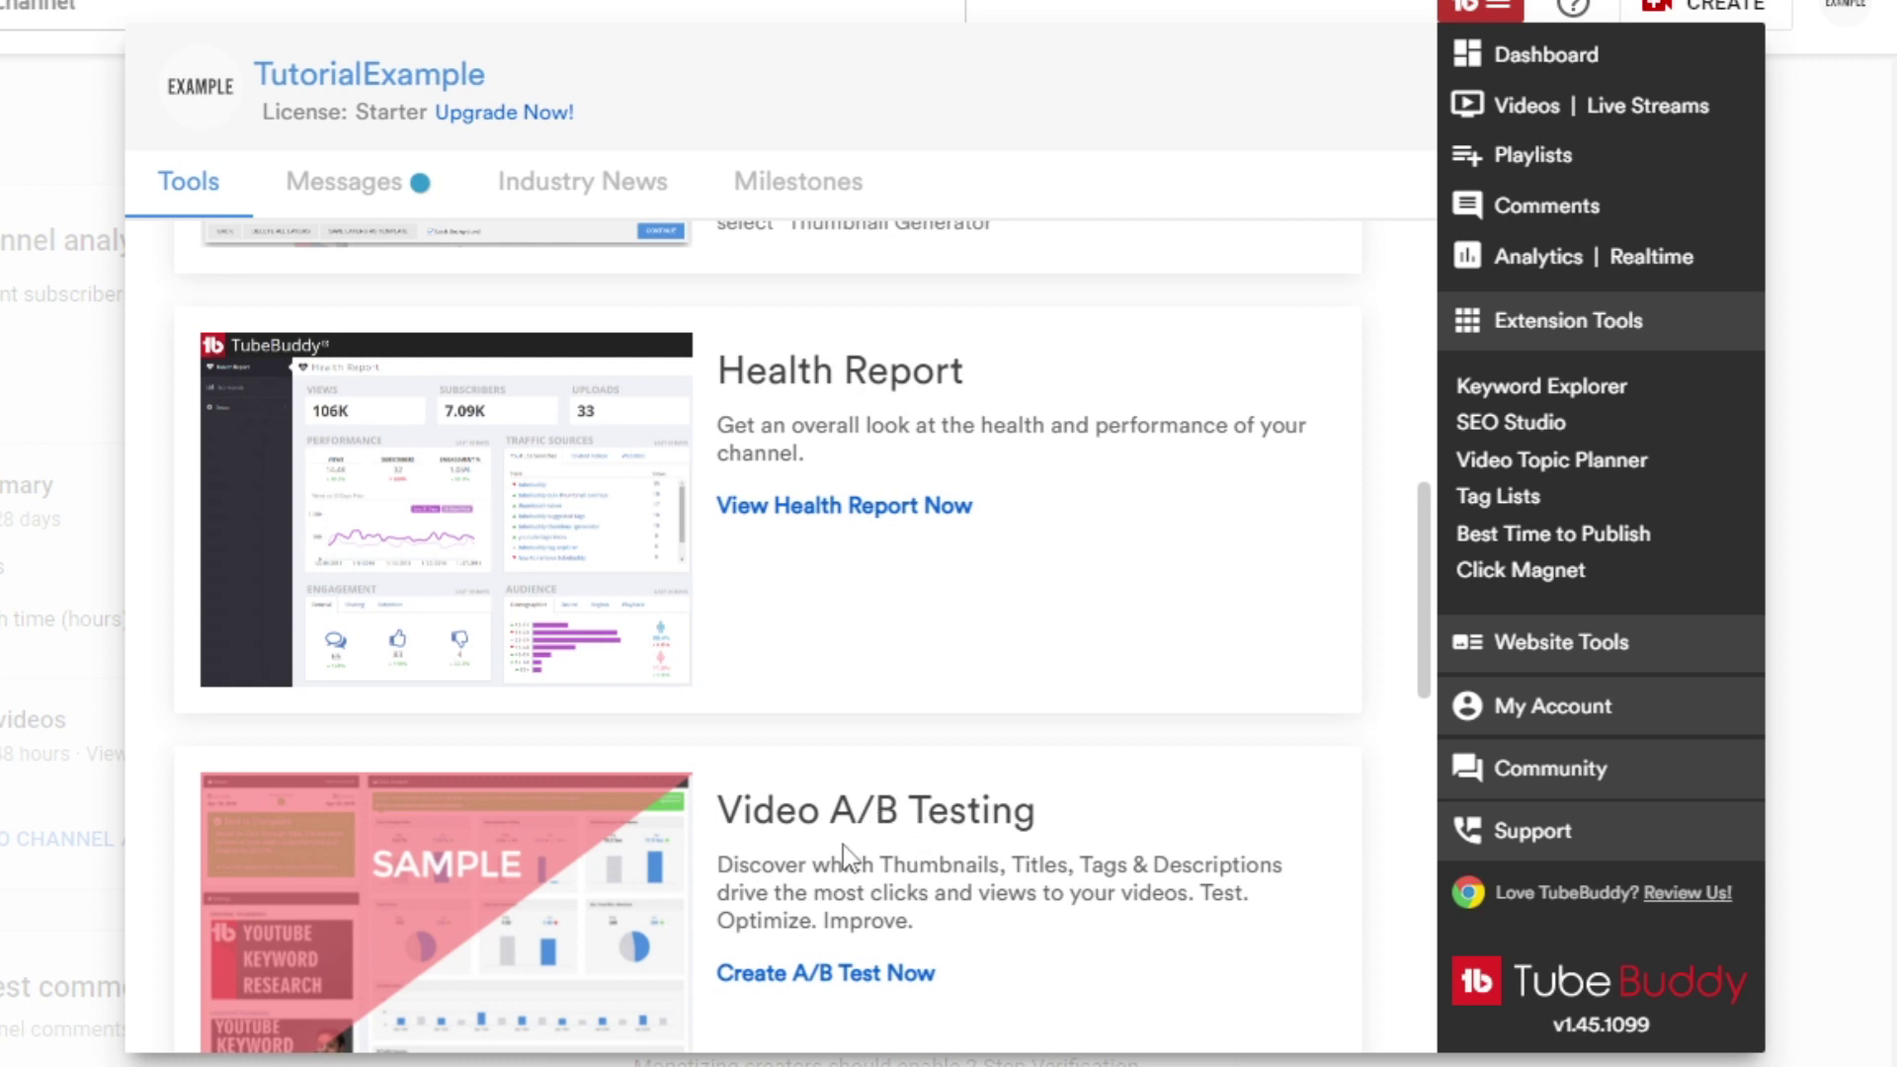
scroll(850, 848, down, 2)
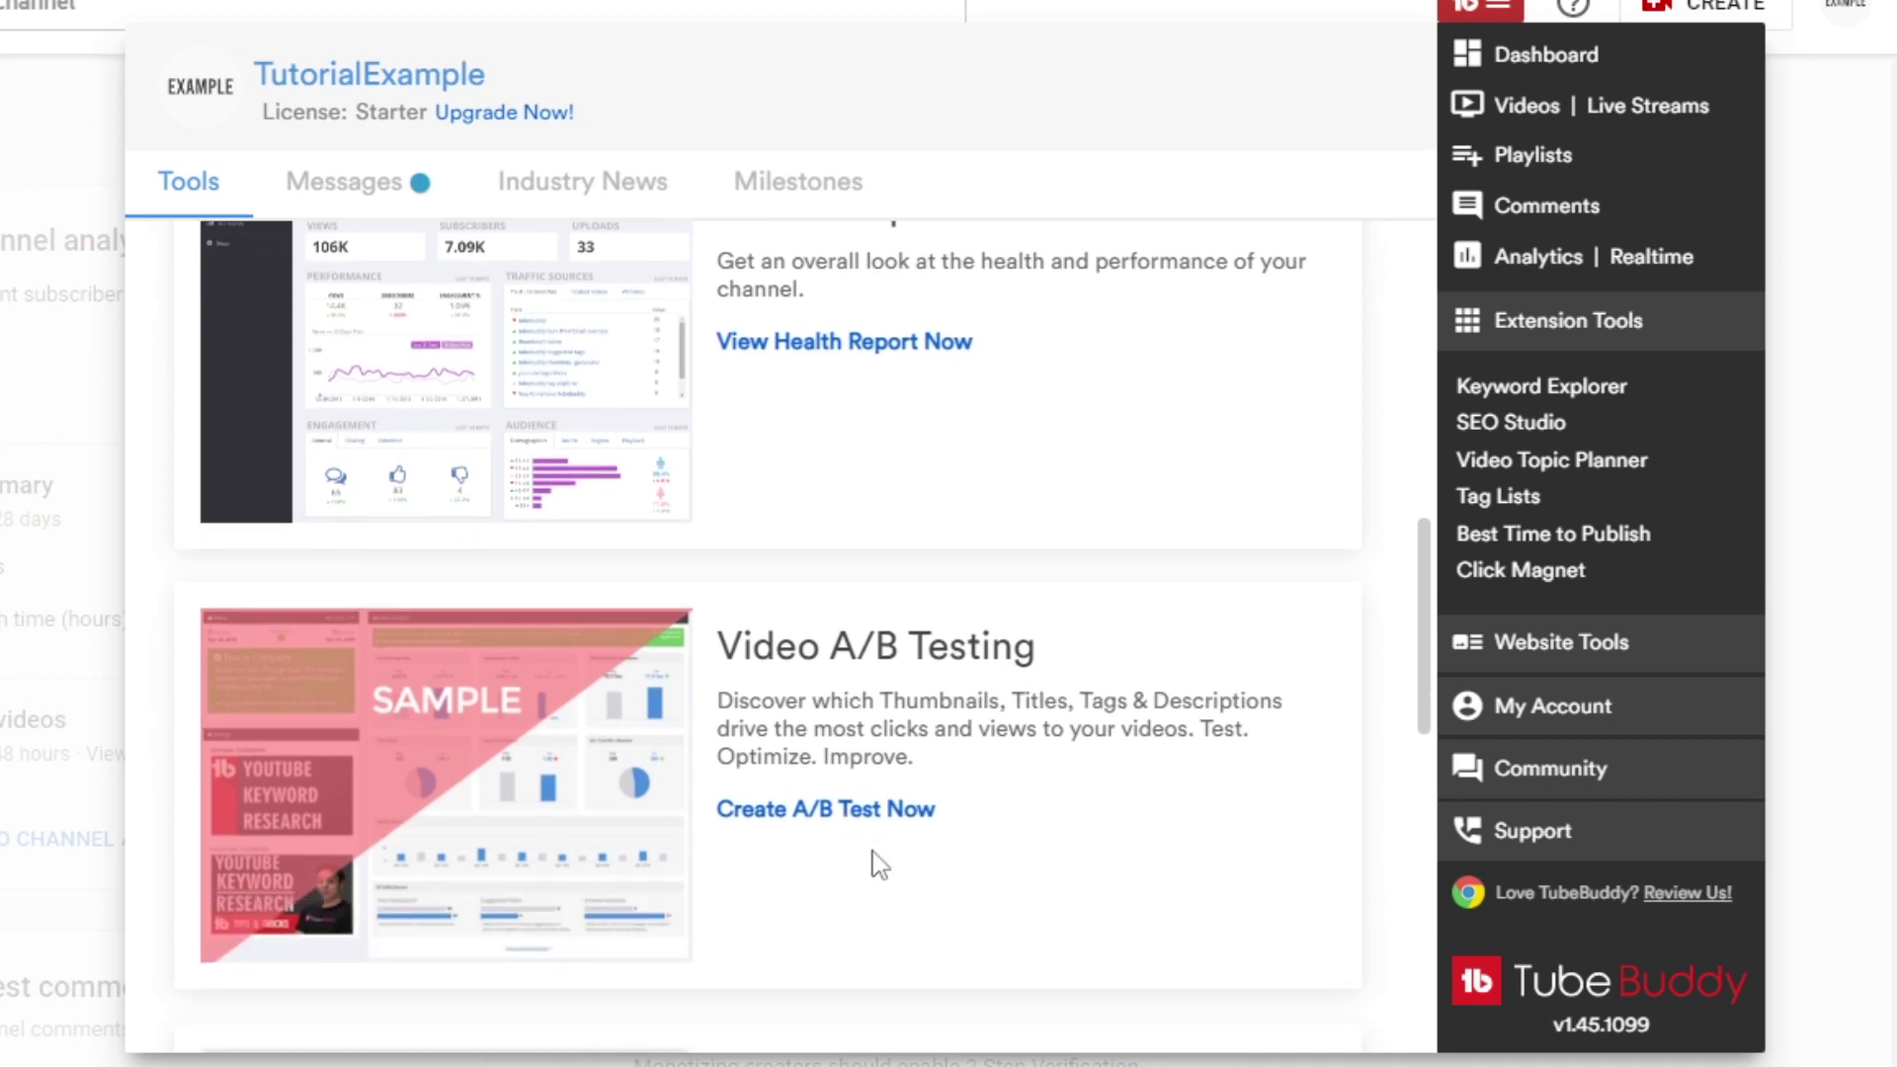
scroll(926, 731, down, 3)
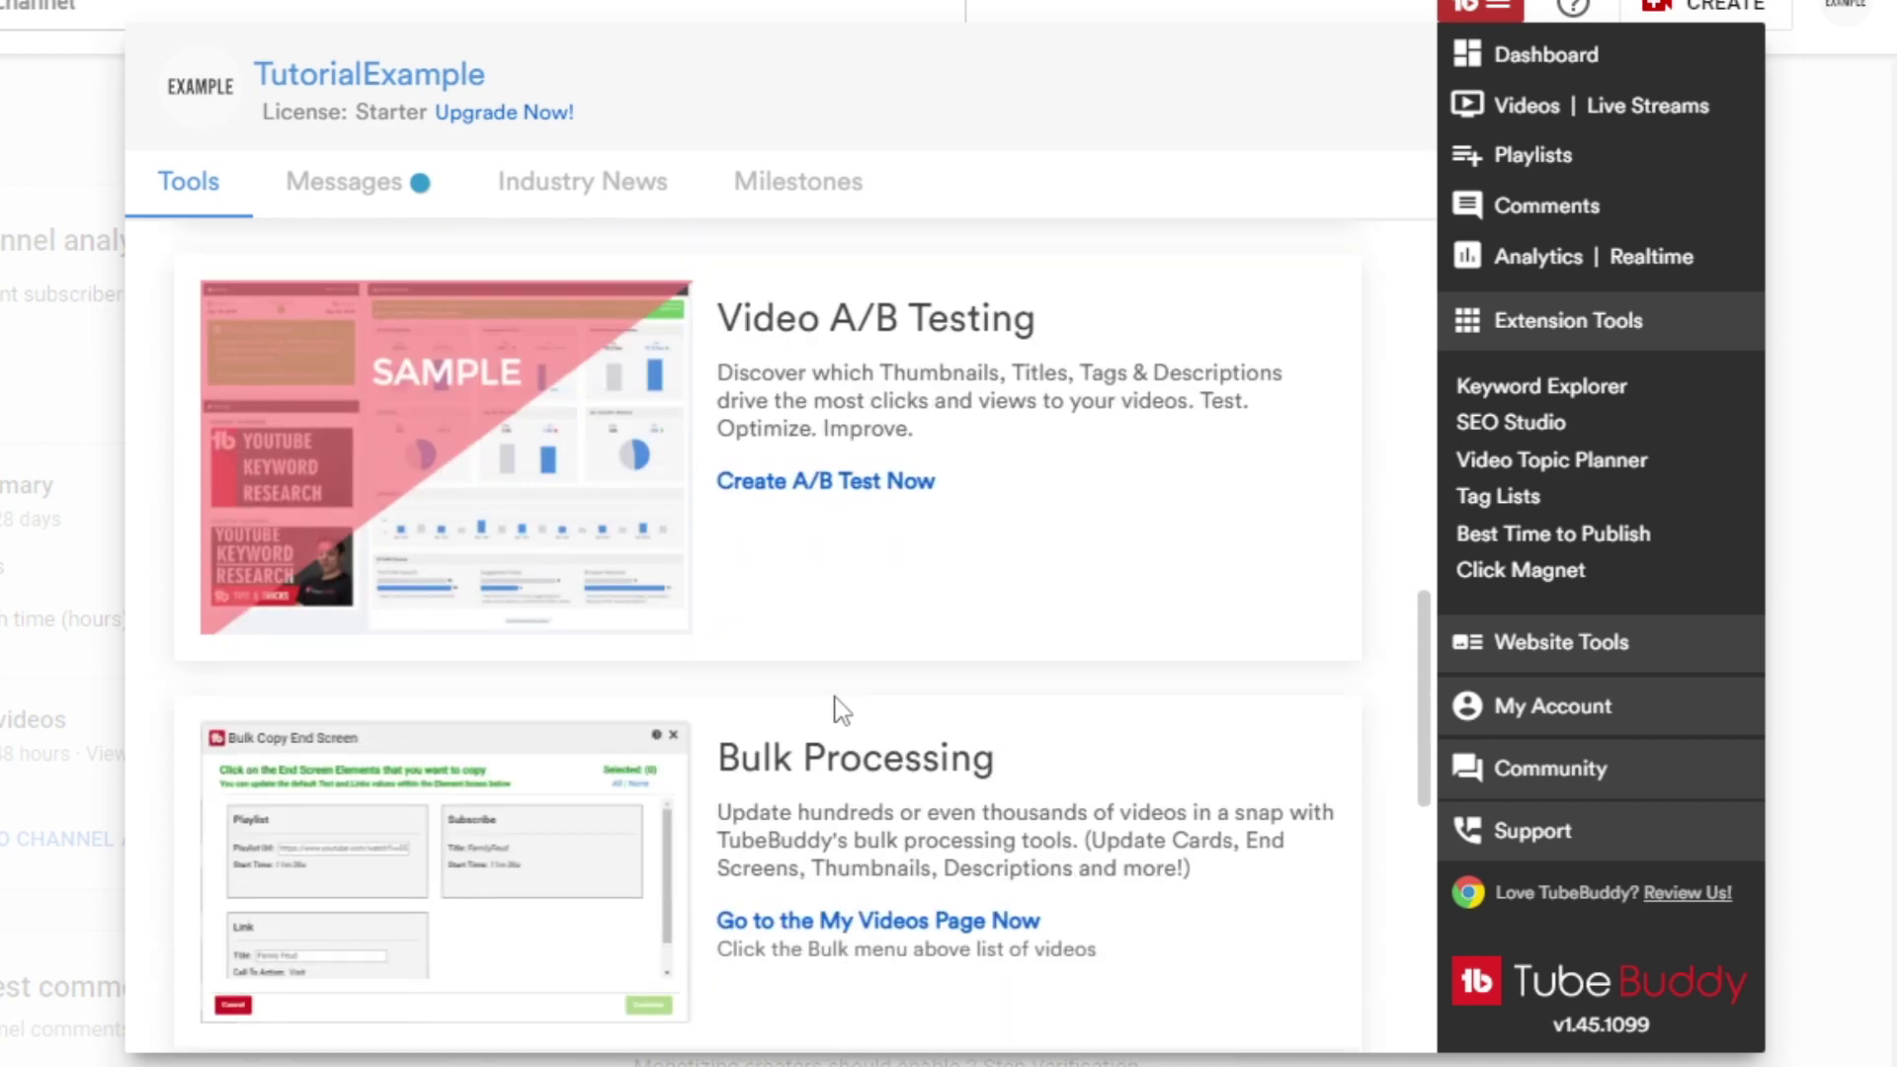
scroll(727, 490, down, 3)
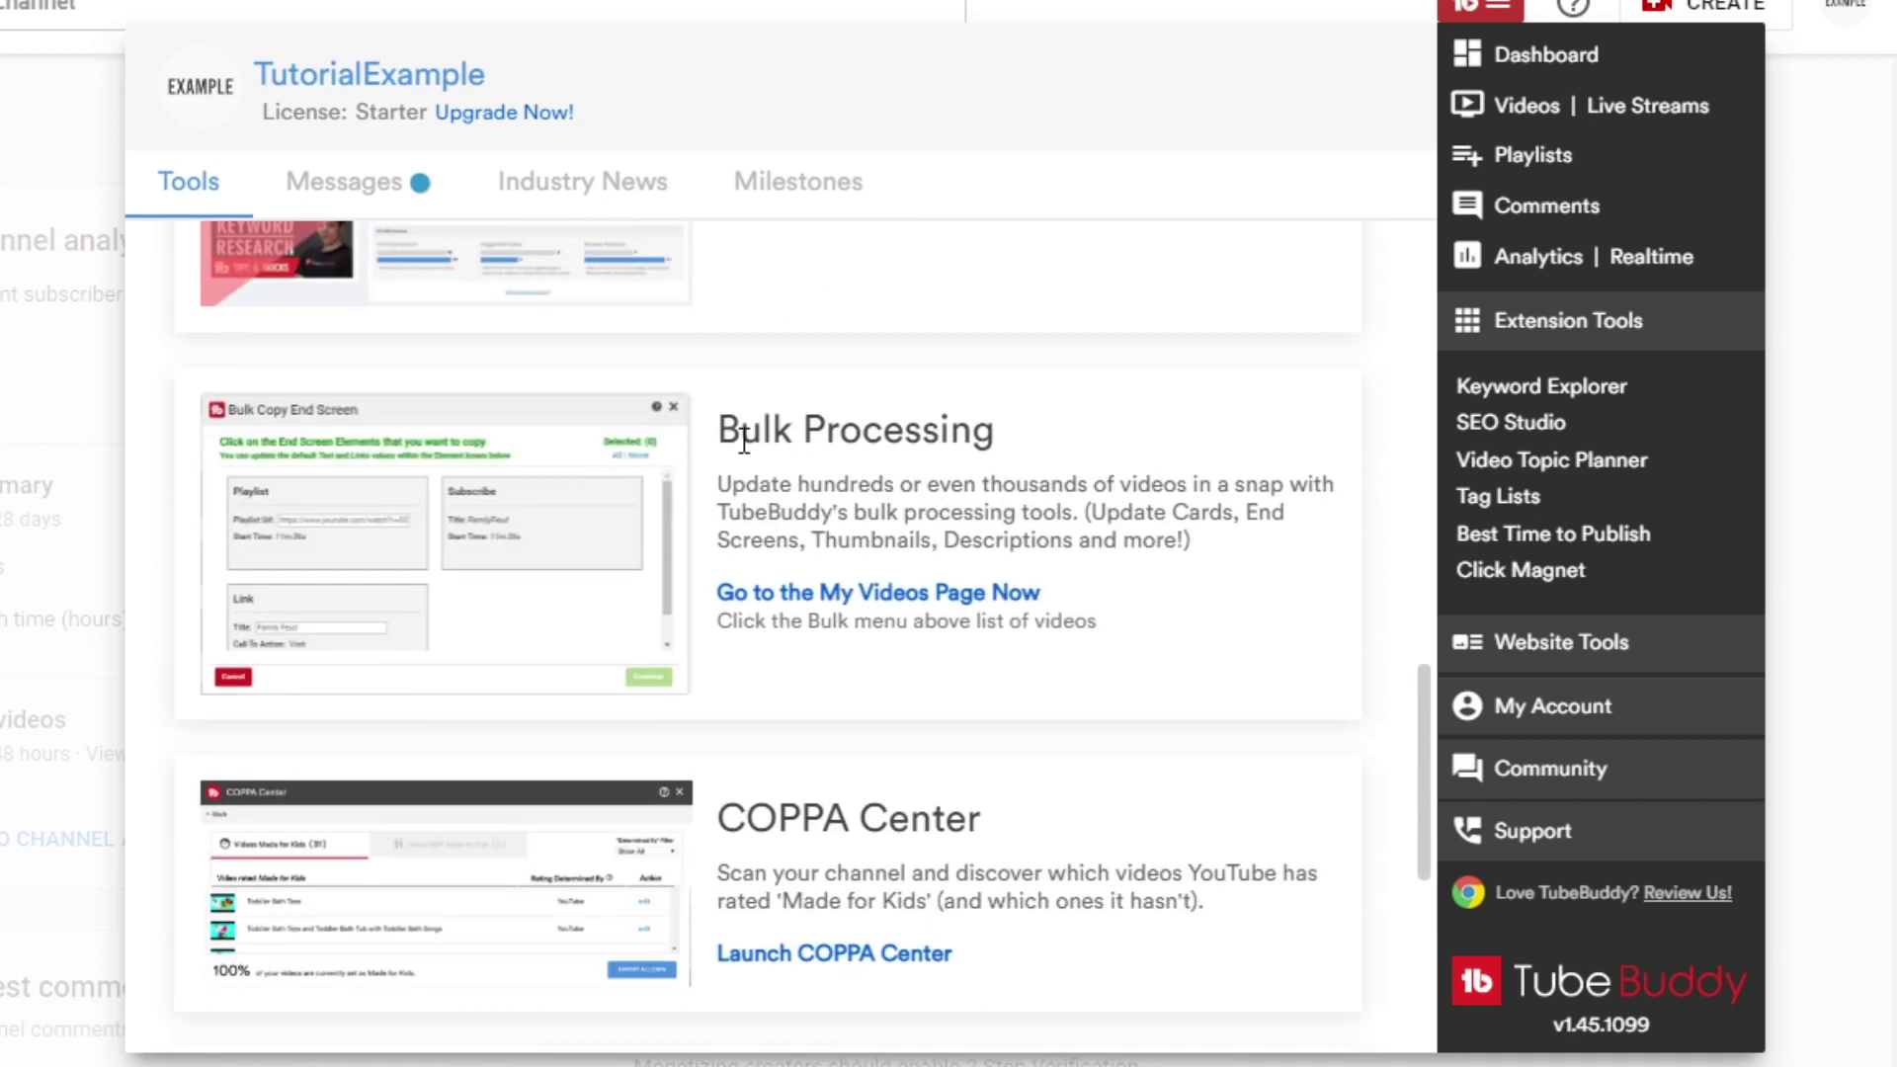
scroll(745, 442, down, 2)
scroll(744, 442, down, 2)
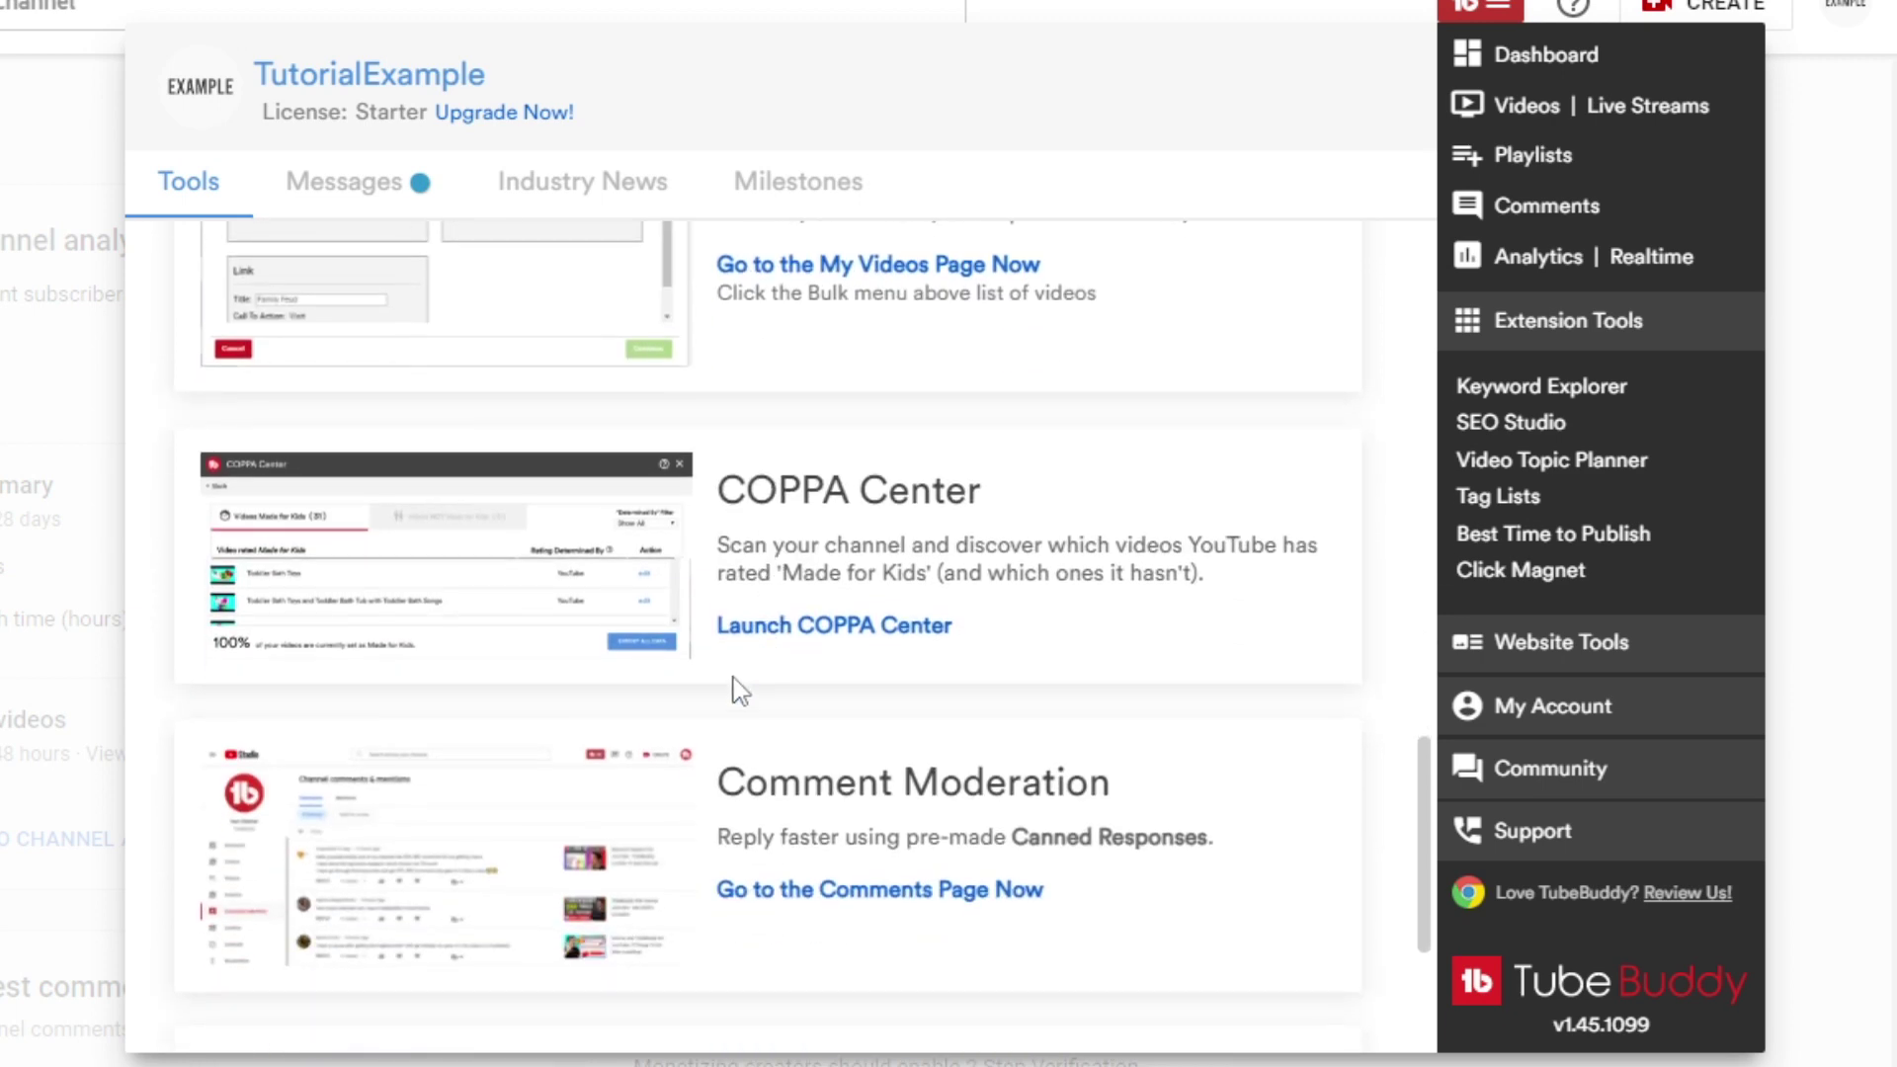
scroll(753, 774, down, 2)
scroll(753, 774, up, 3)
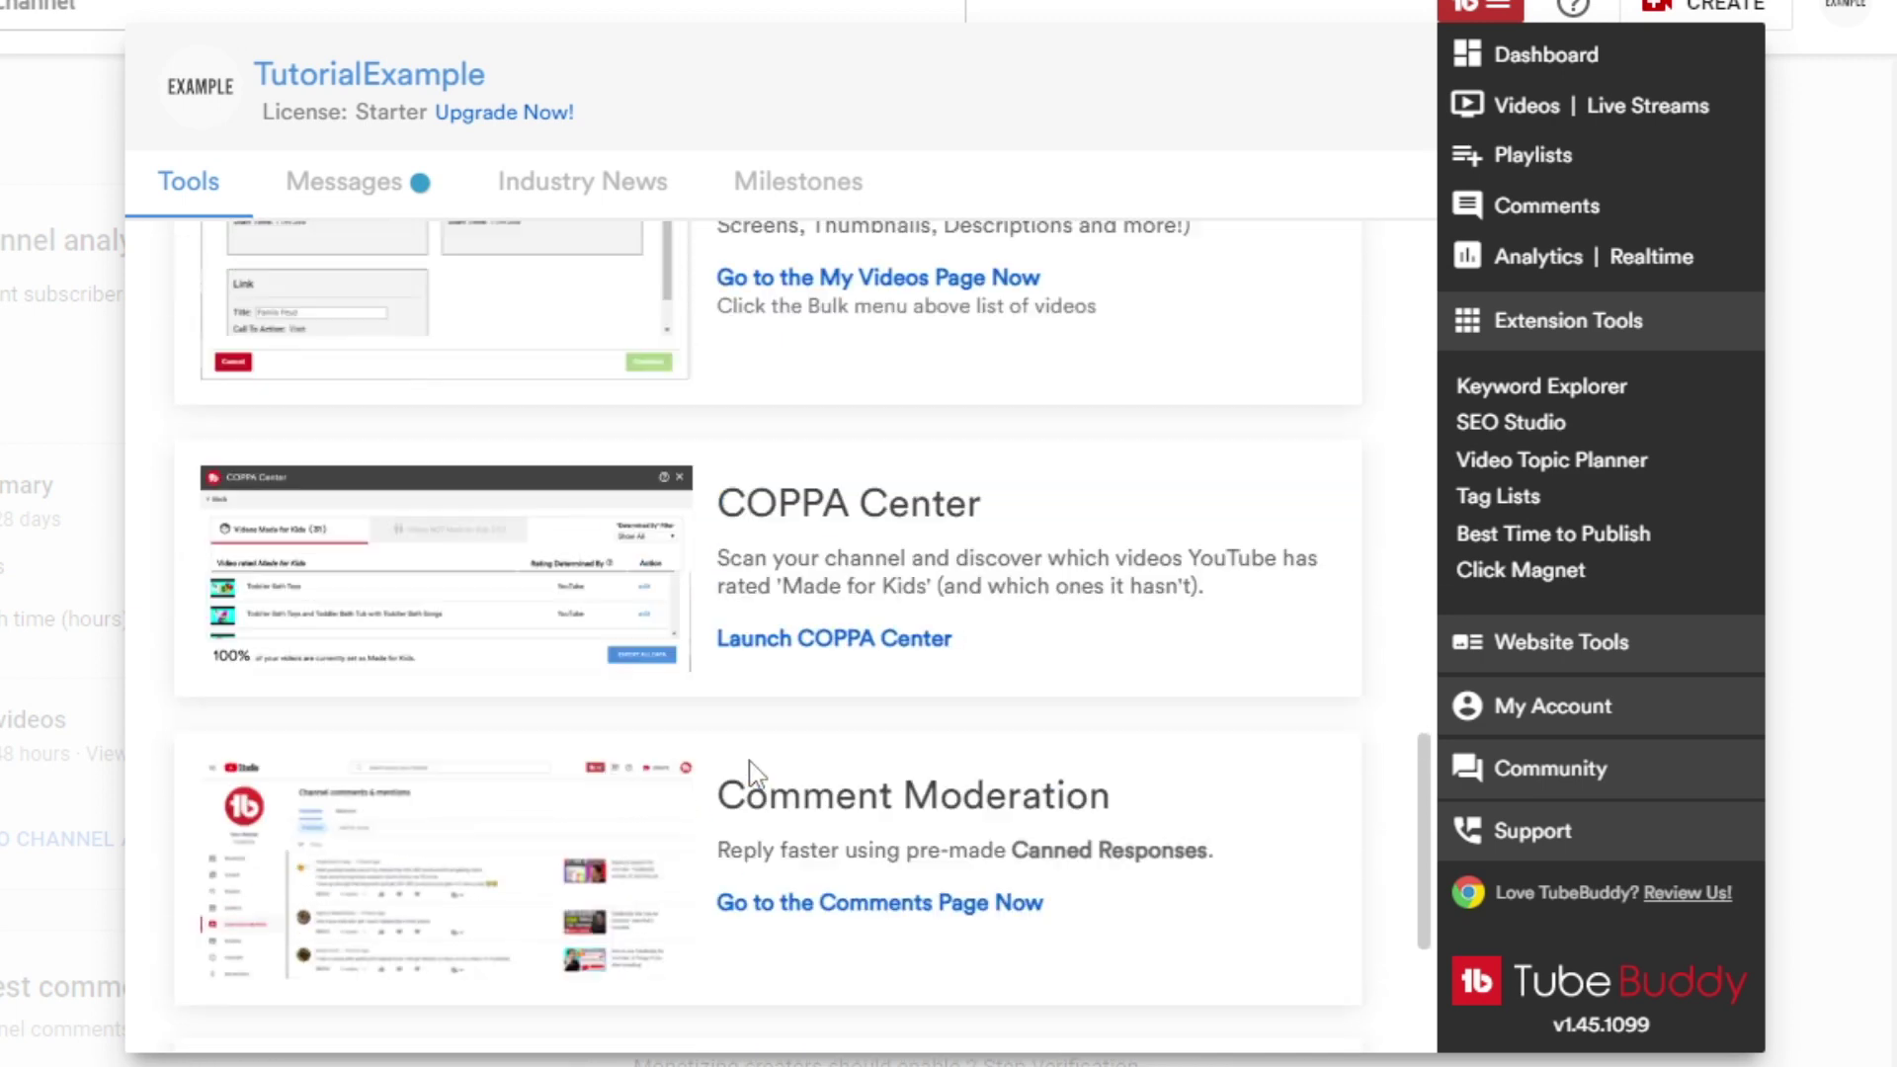
scroll(752, 774, up, 3)
scroll(754, 773, up, 3)
scroll(753, 774, up, 3)
scroll(752, 774, up, 5)
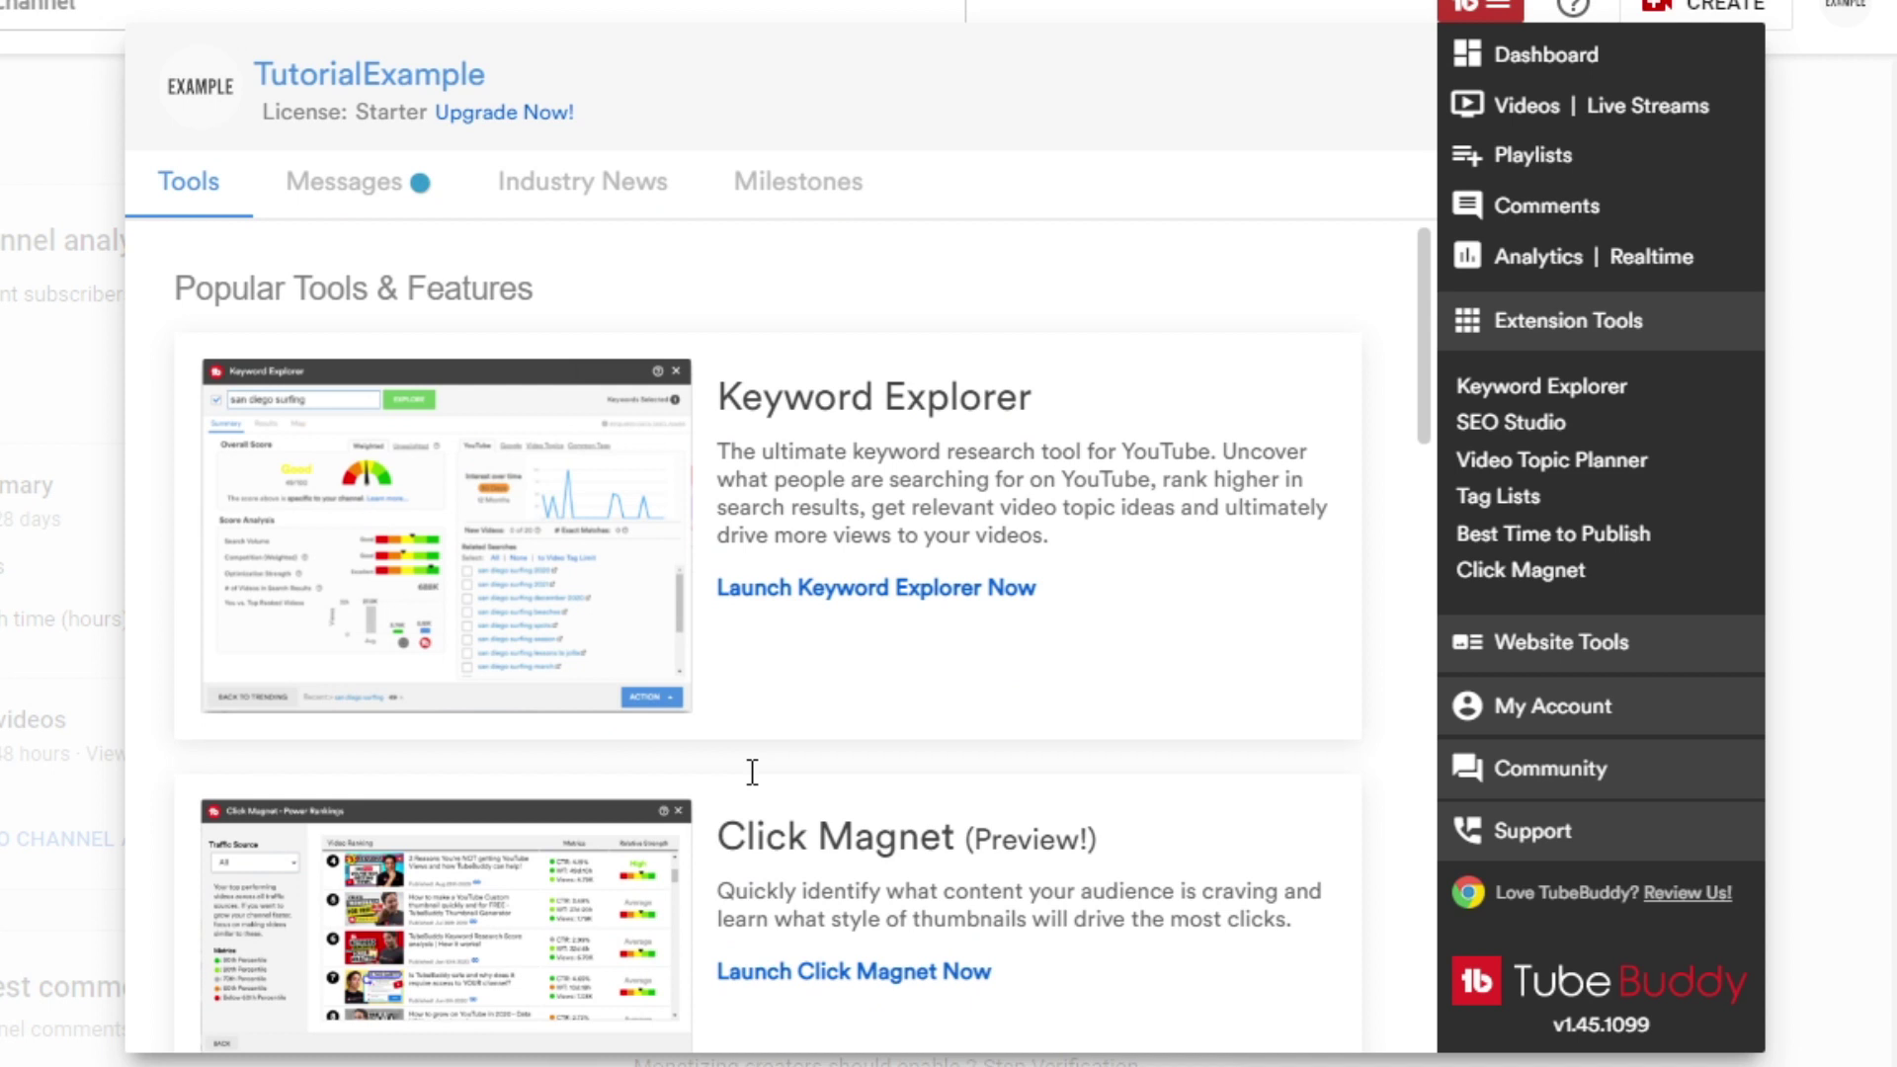